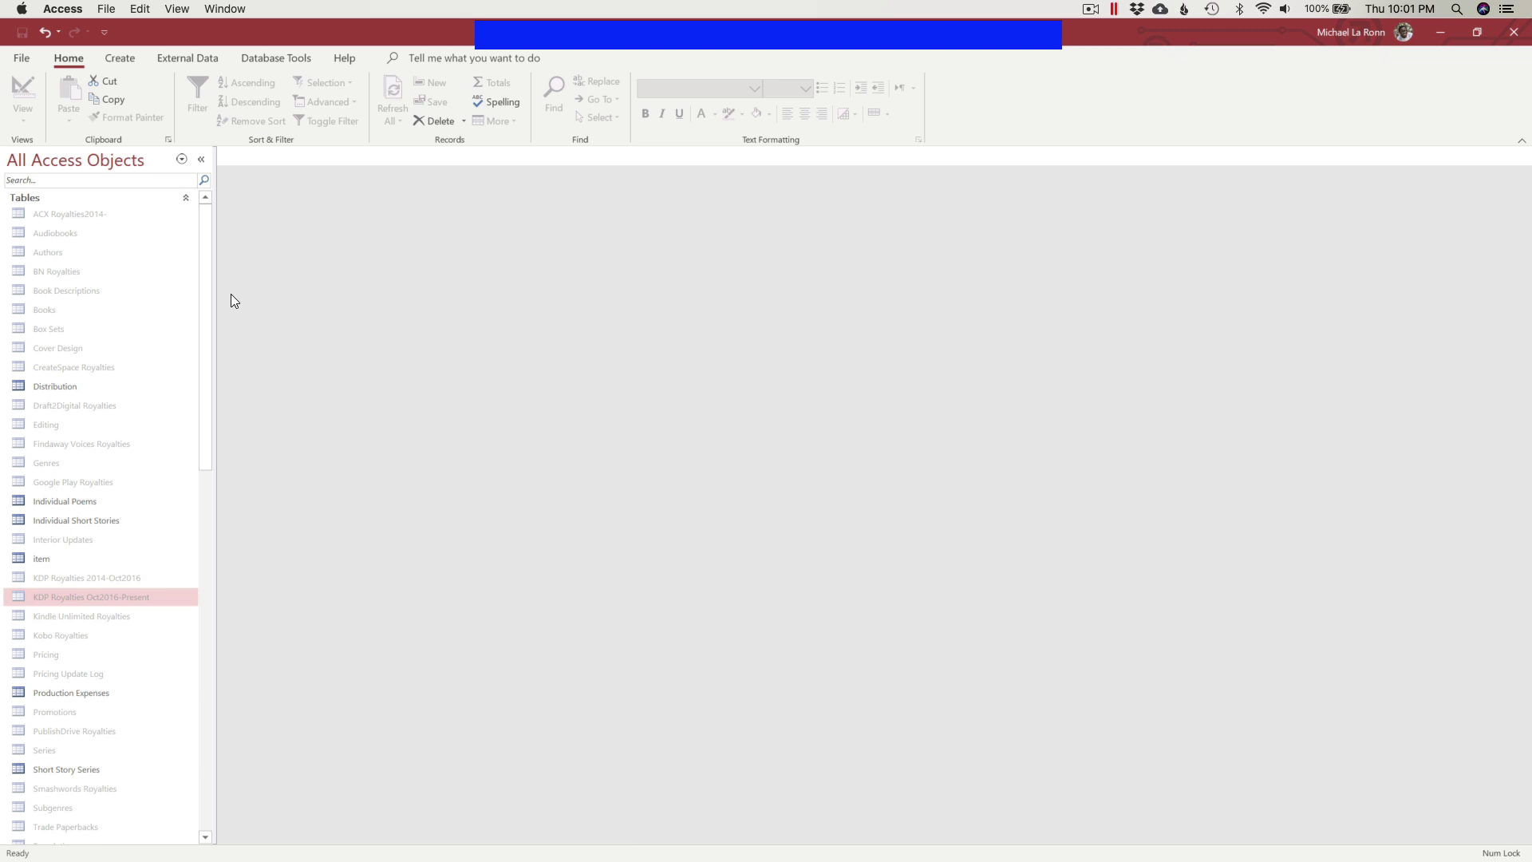
Step: Start importing a text file and choose the KDP Prior Month Royalties-2017-01 CSV file as the source
click(192, 58)
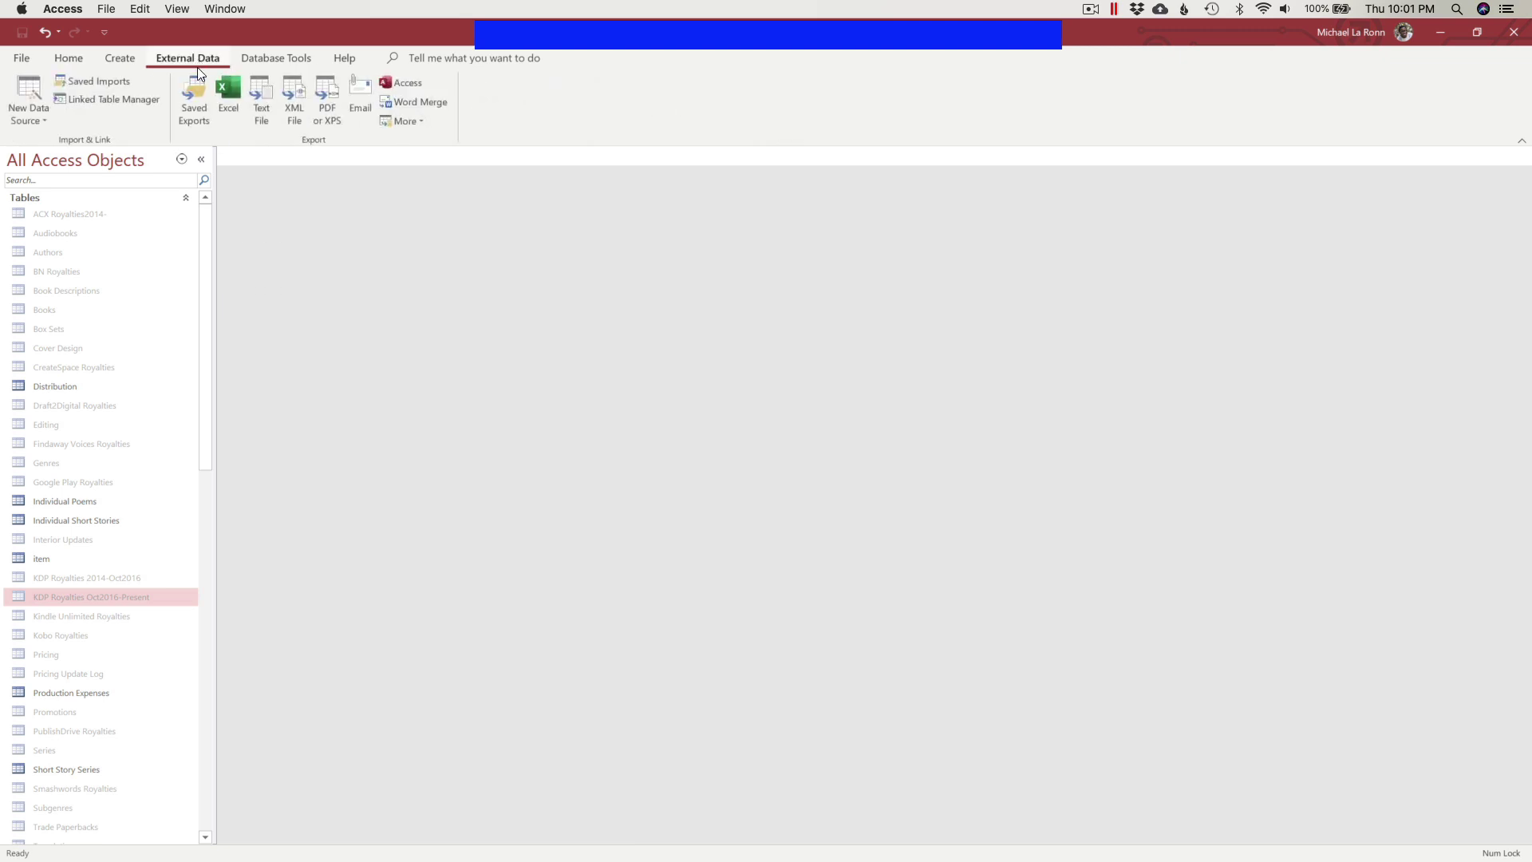
click(27, 118)
mouse_move(112, 155)
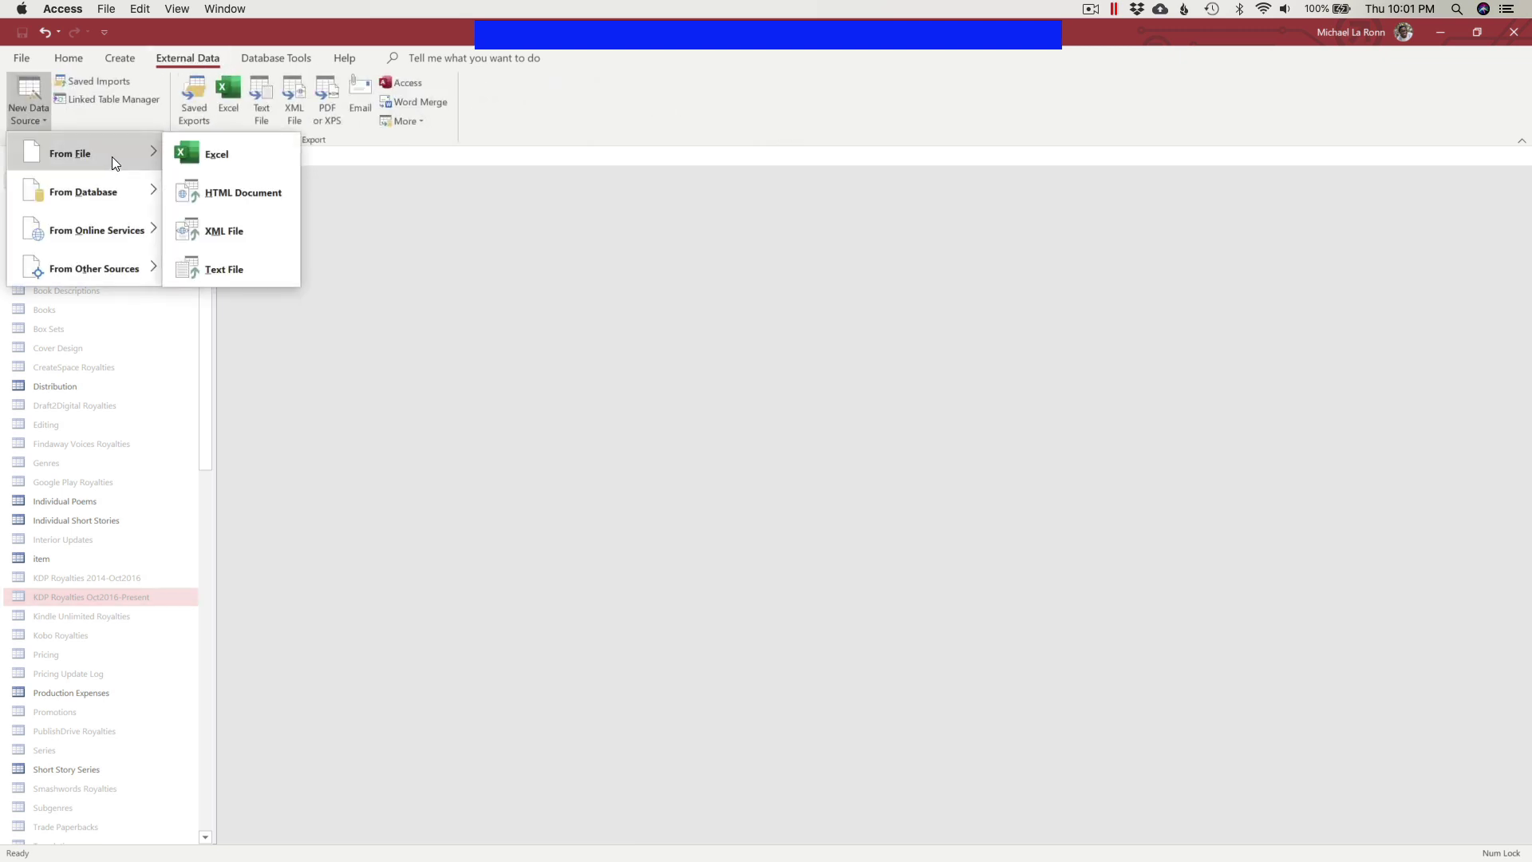
click(244, 270)
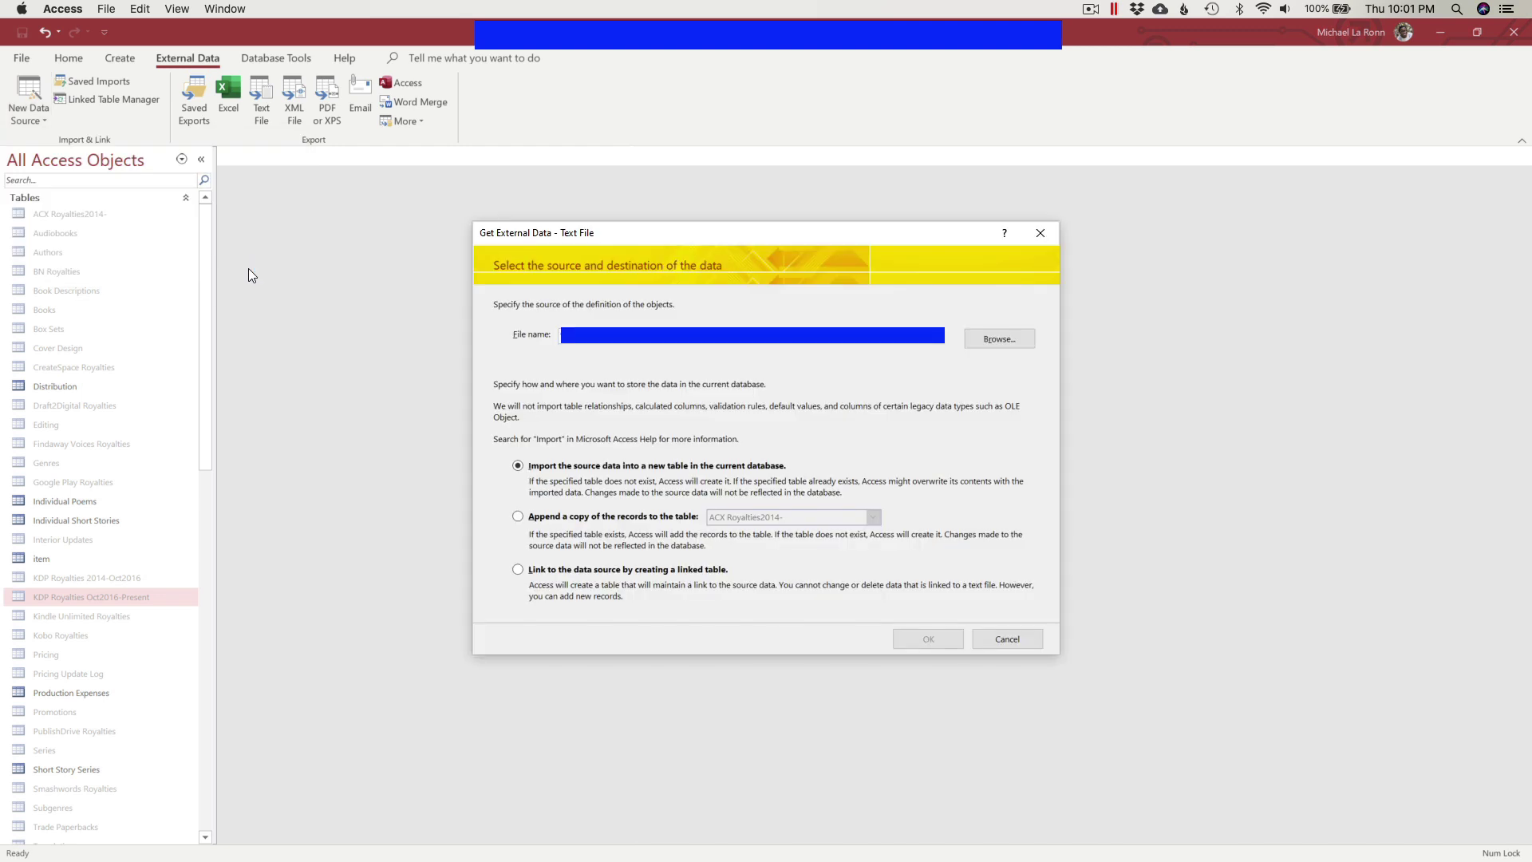
click(974, 343)
Step: Set the import to append a copy of the records to the KDP Royalties Oct2016-Present table and proceed
click(654, 517)
click(776, 514)
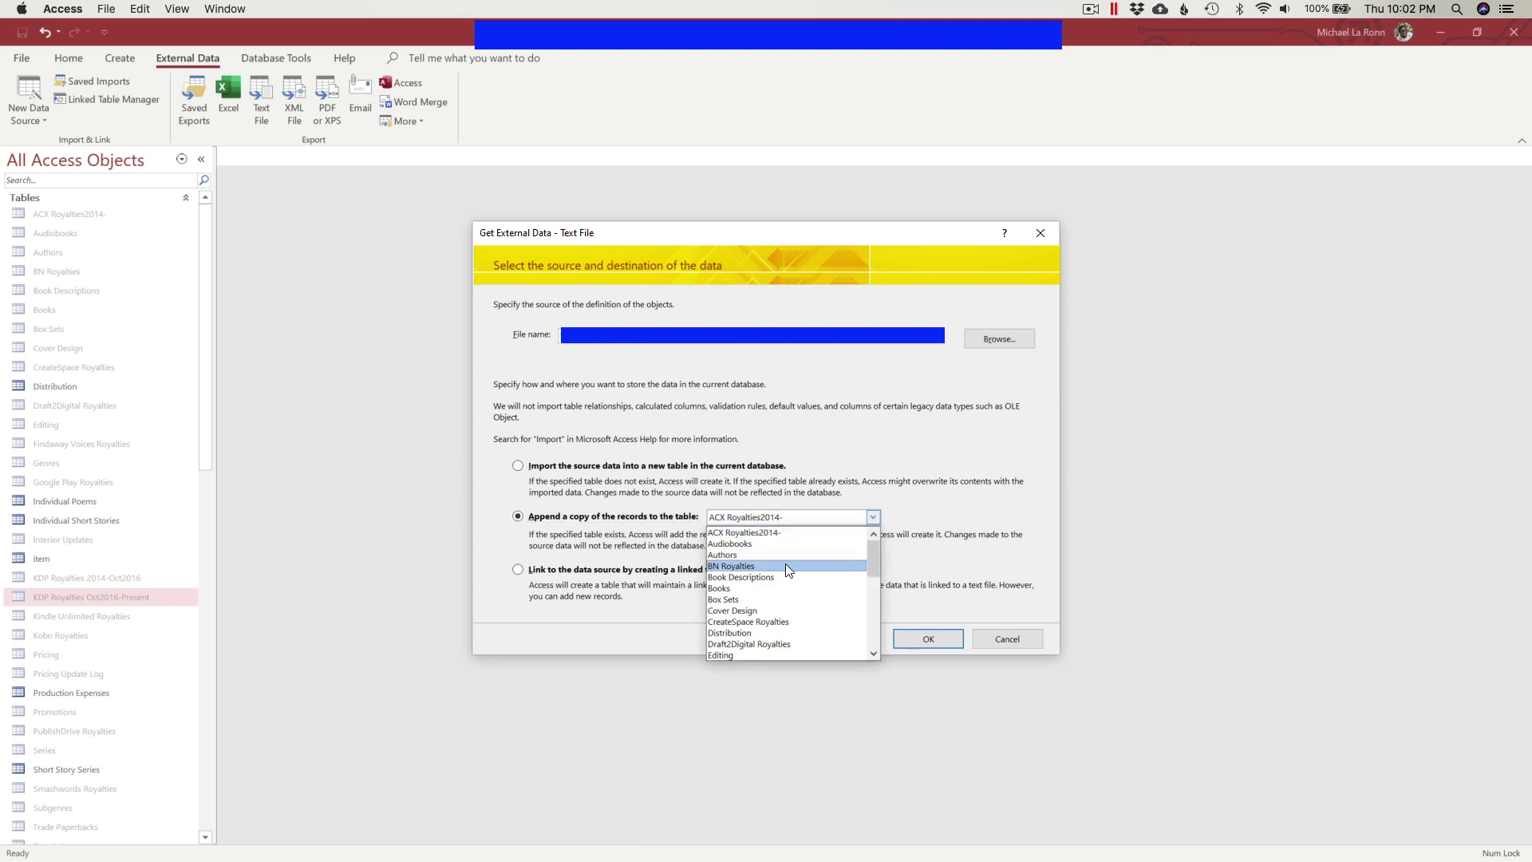
scroll(785, 564, down, 5)
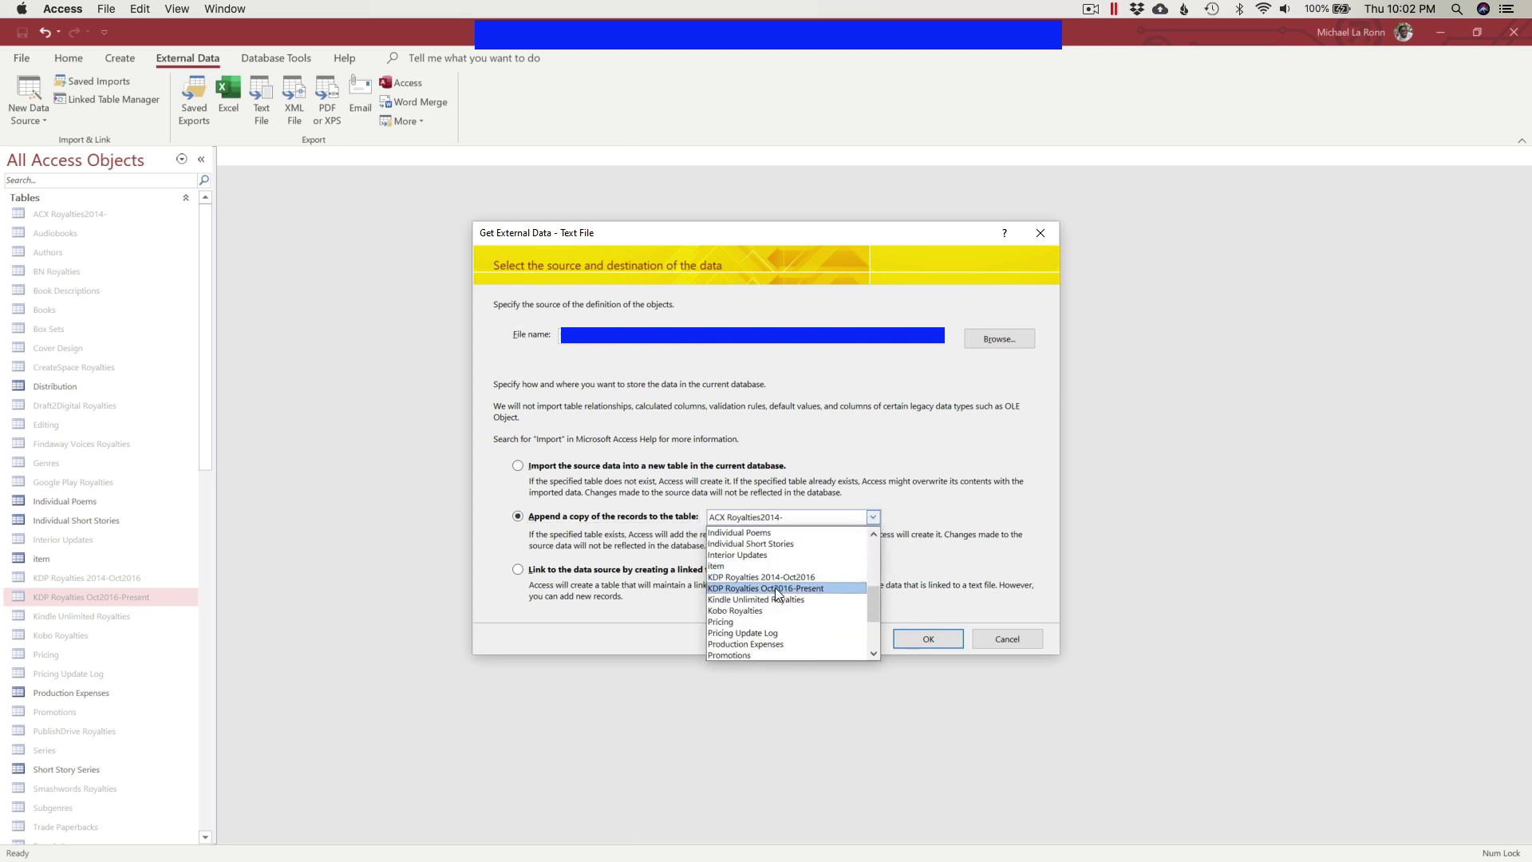
click(777, 589)
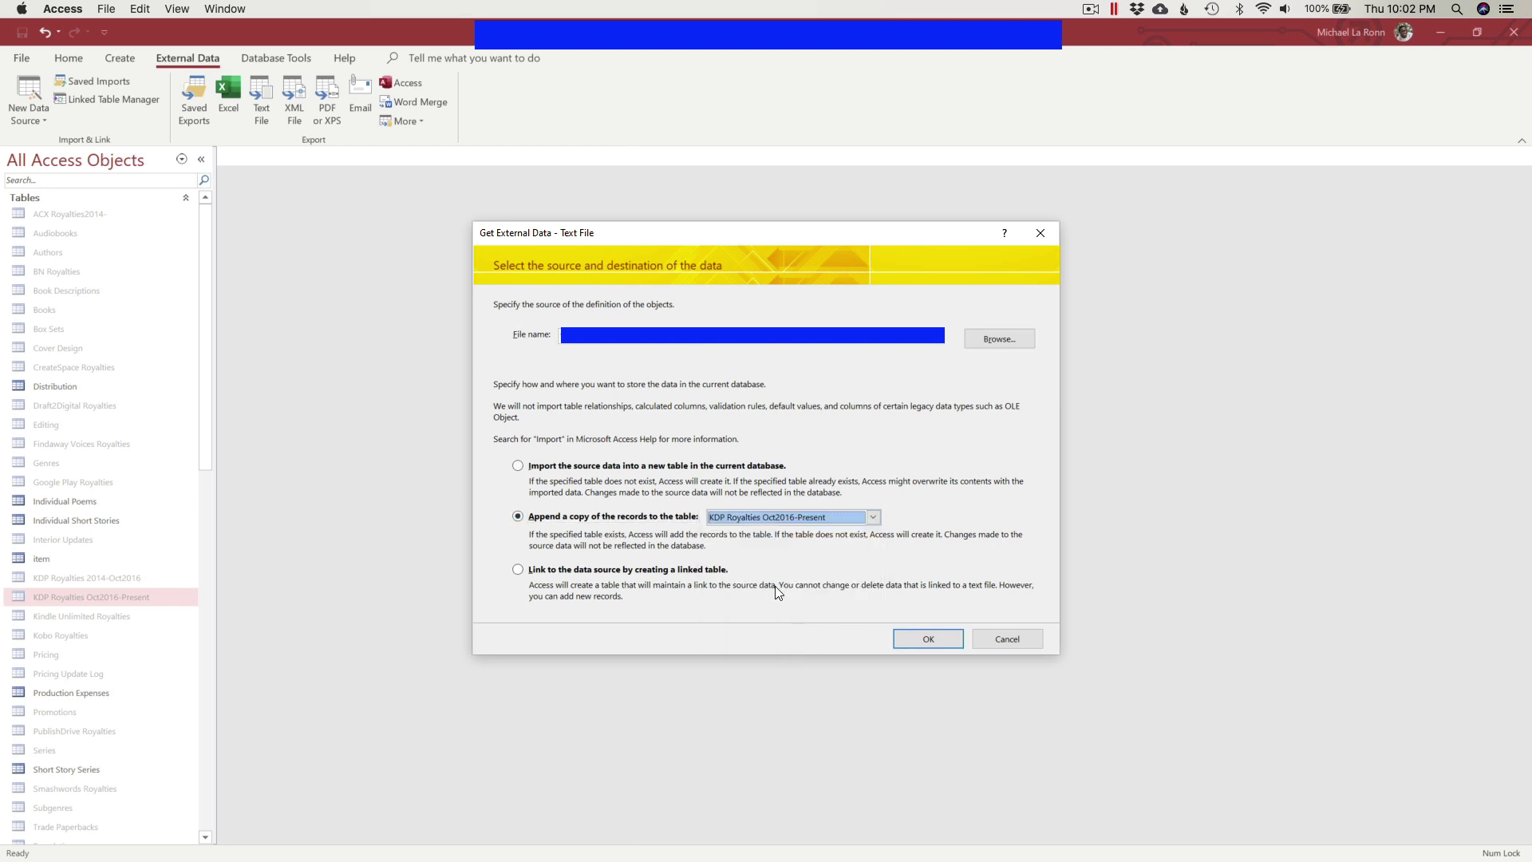
click(928, 640)
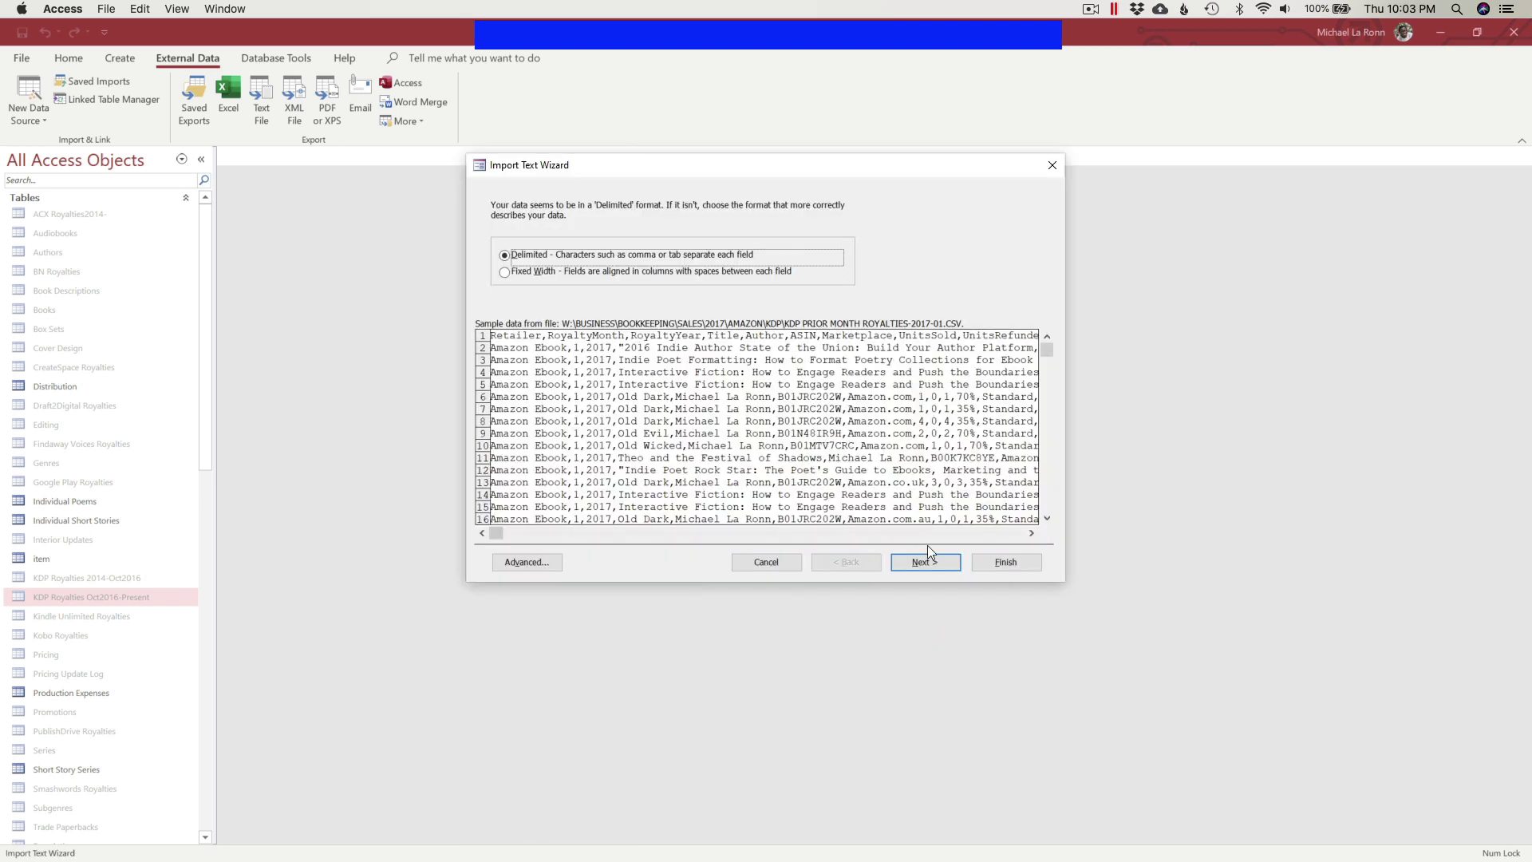
Step: Keep the delimited, comma-separated format and mark the first row as containing field names
click(926, 562)
click(495, 285)
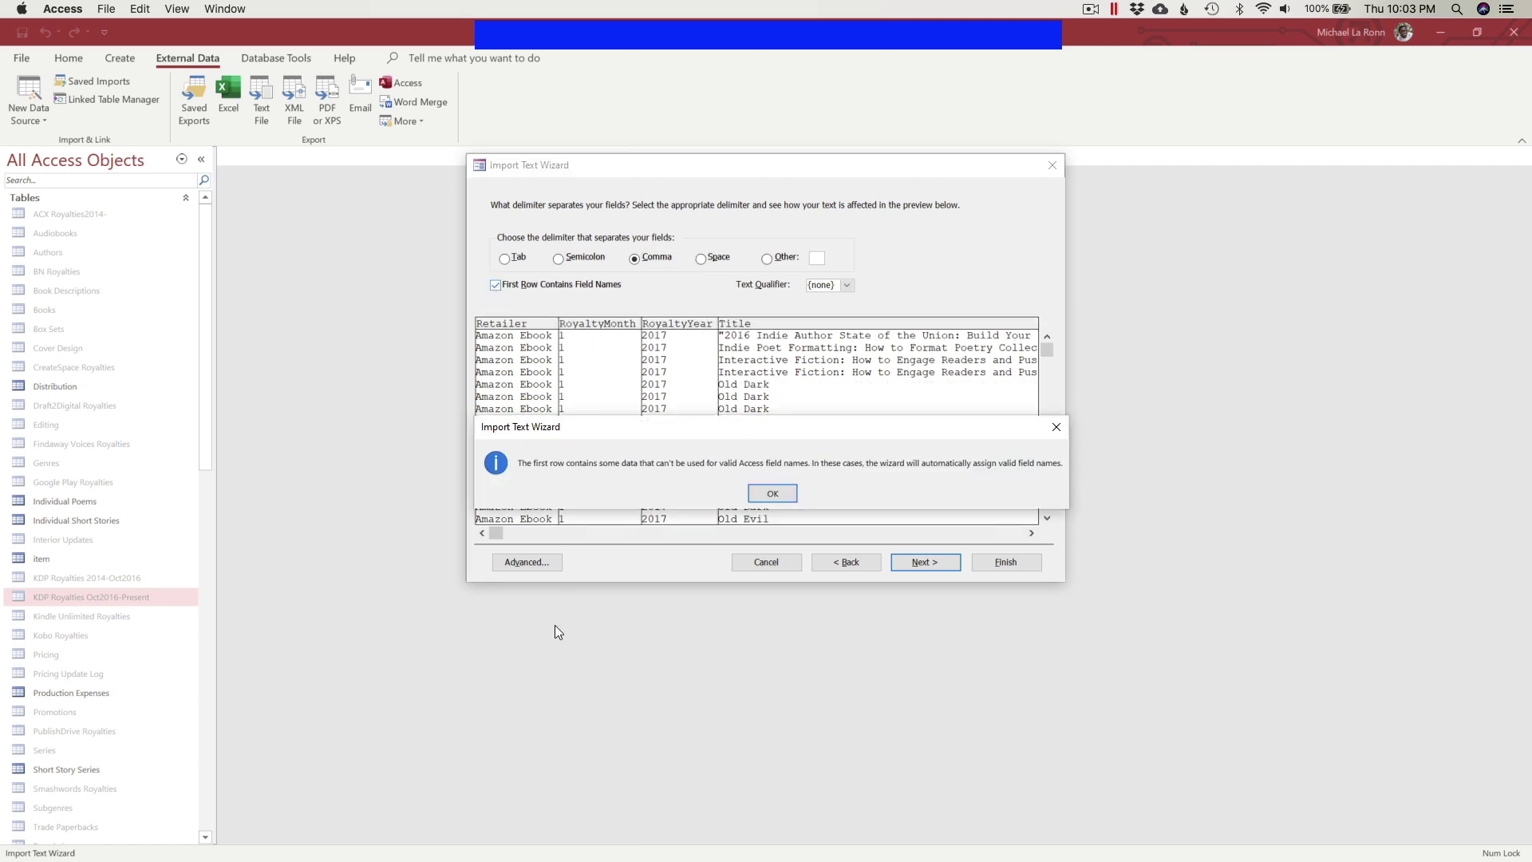
click(775, 497)
Step: Load the saved KDP New Report import specification and apply it to the import
click(525, 565)
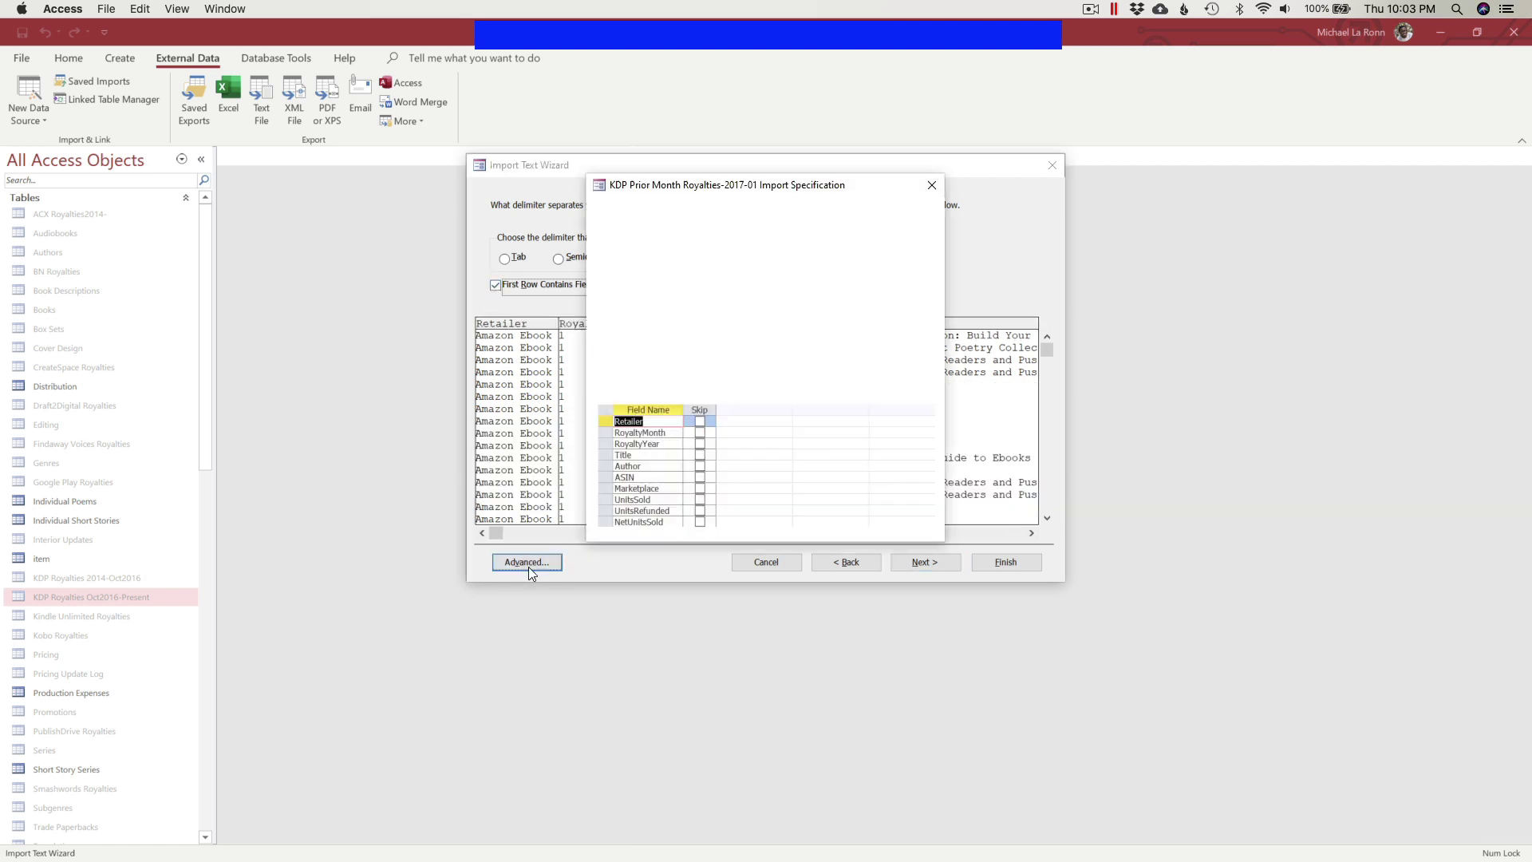
click(914, 289)
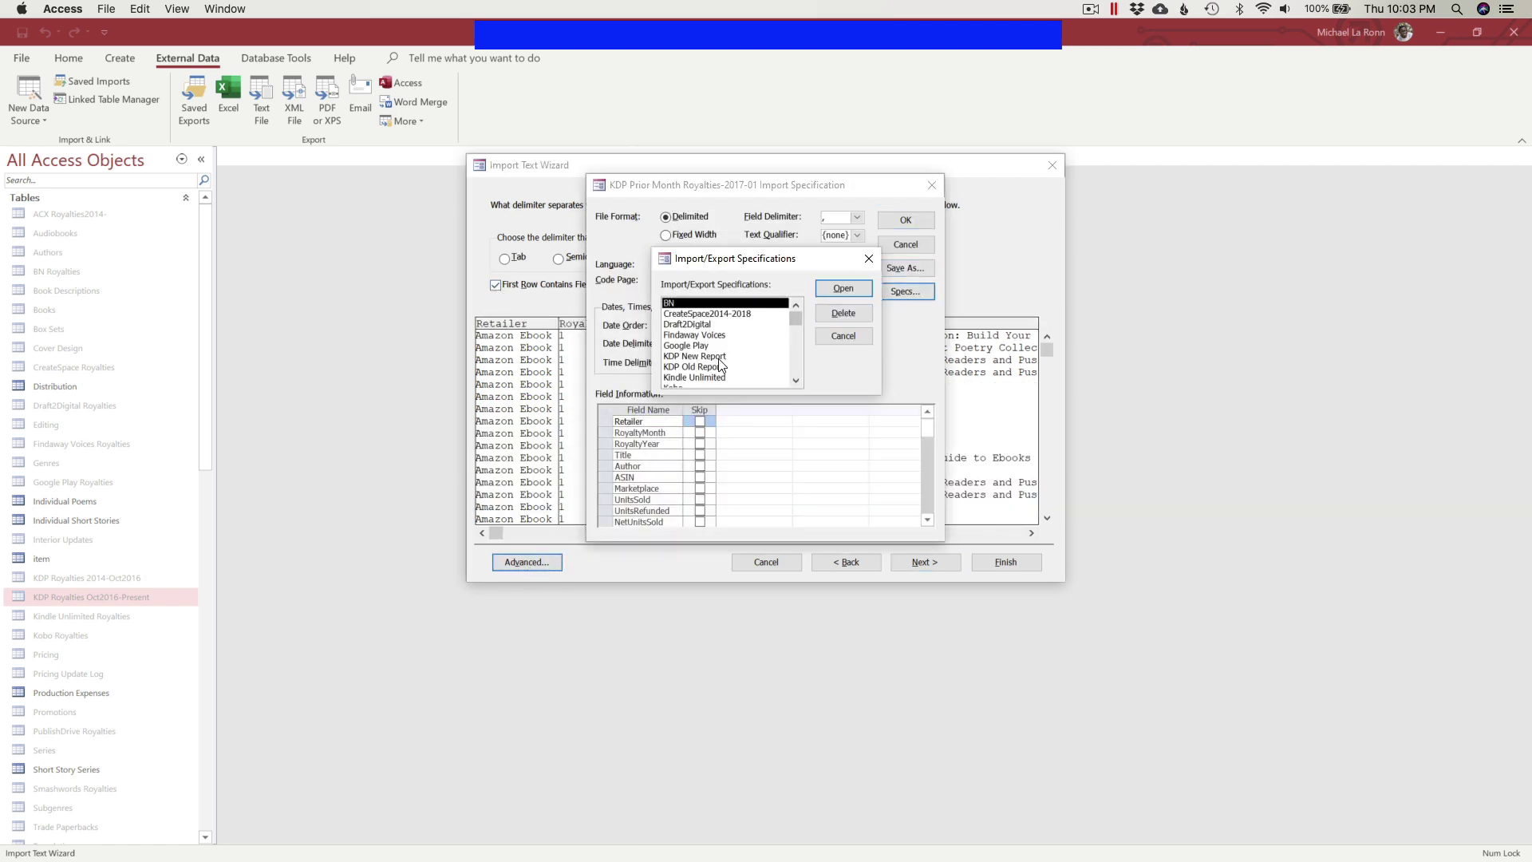
click(747, 355)
click(844, 289)
click(906, 220)
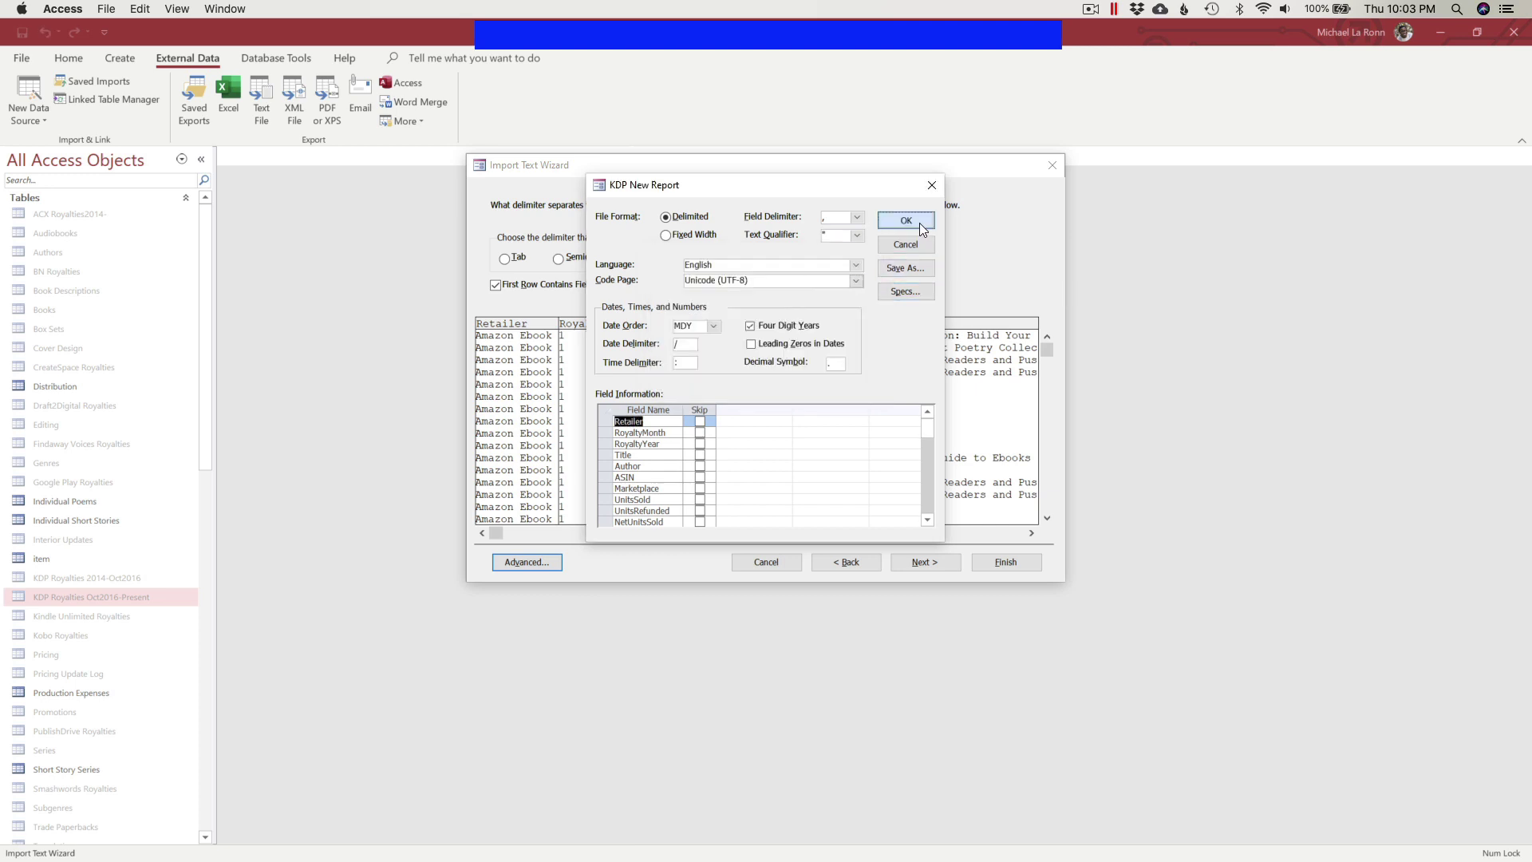
click(788, 495)
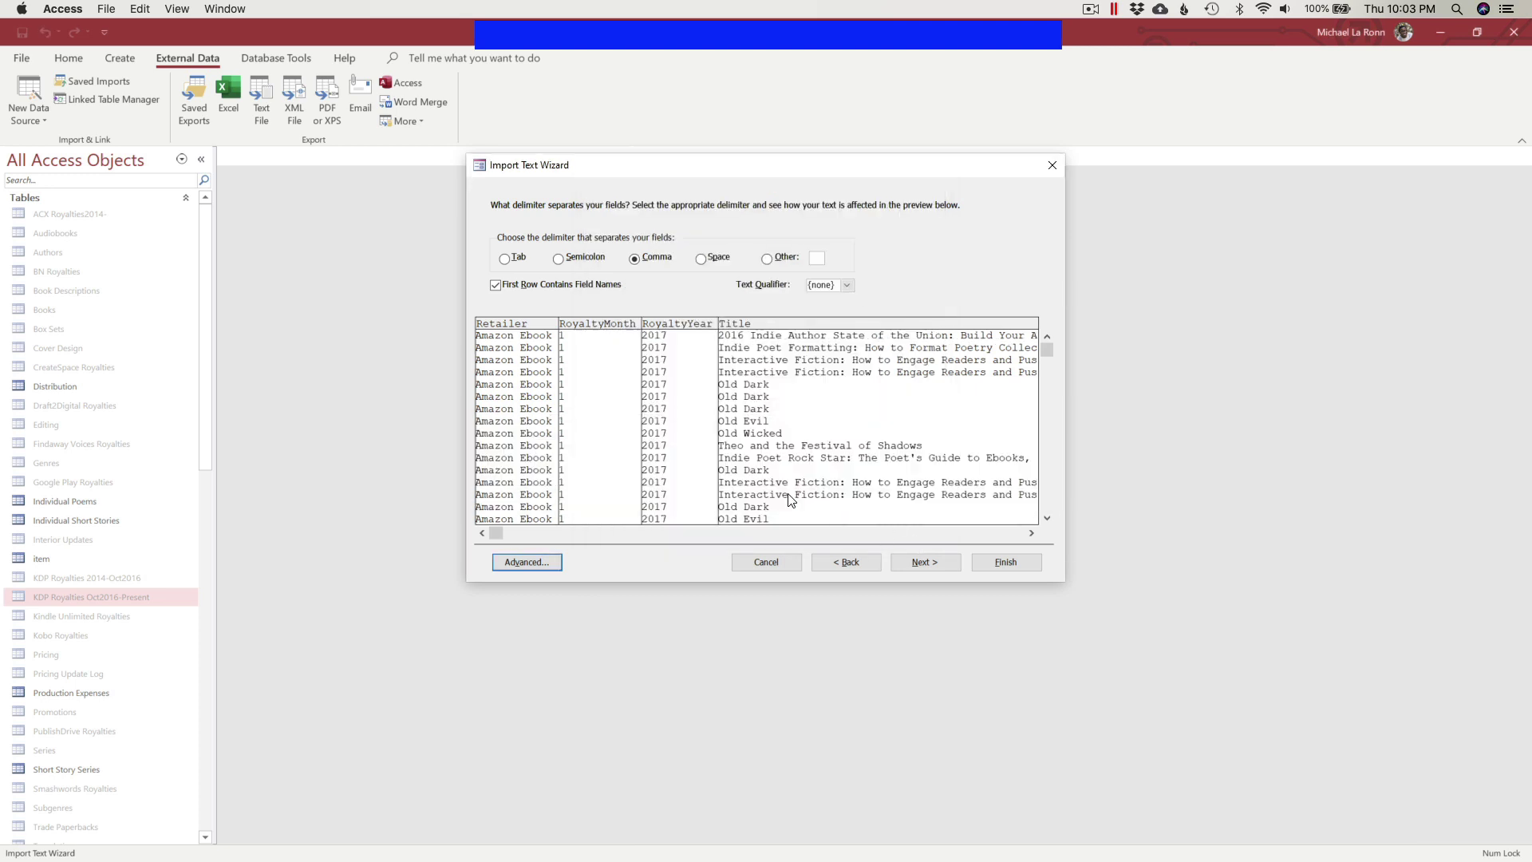
Step: Finish the text import without saving the import steps
click(930, 563)
click(1003, 563)
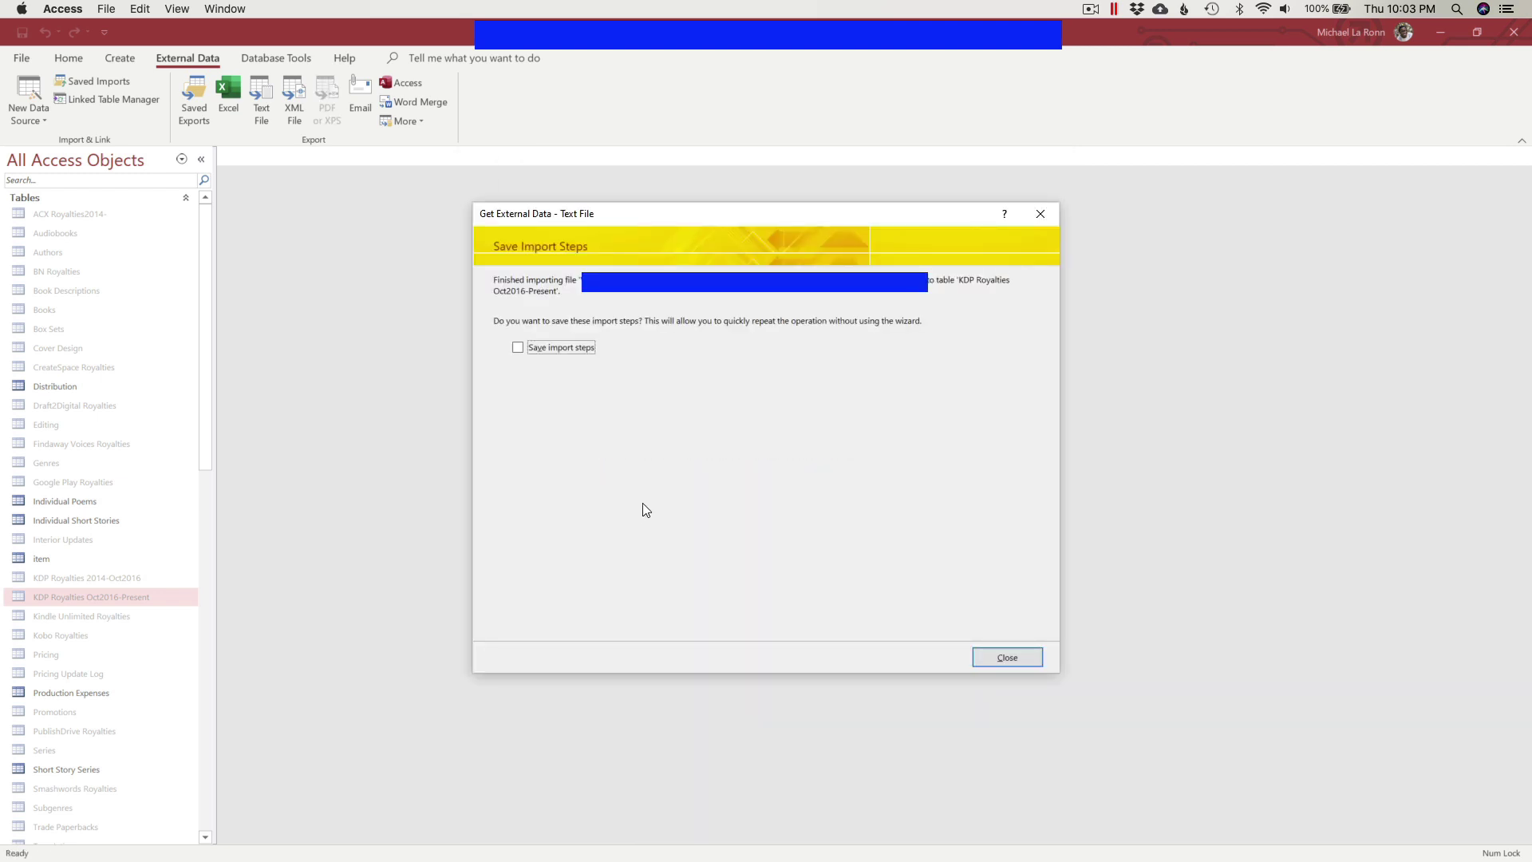
click(998, 656)
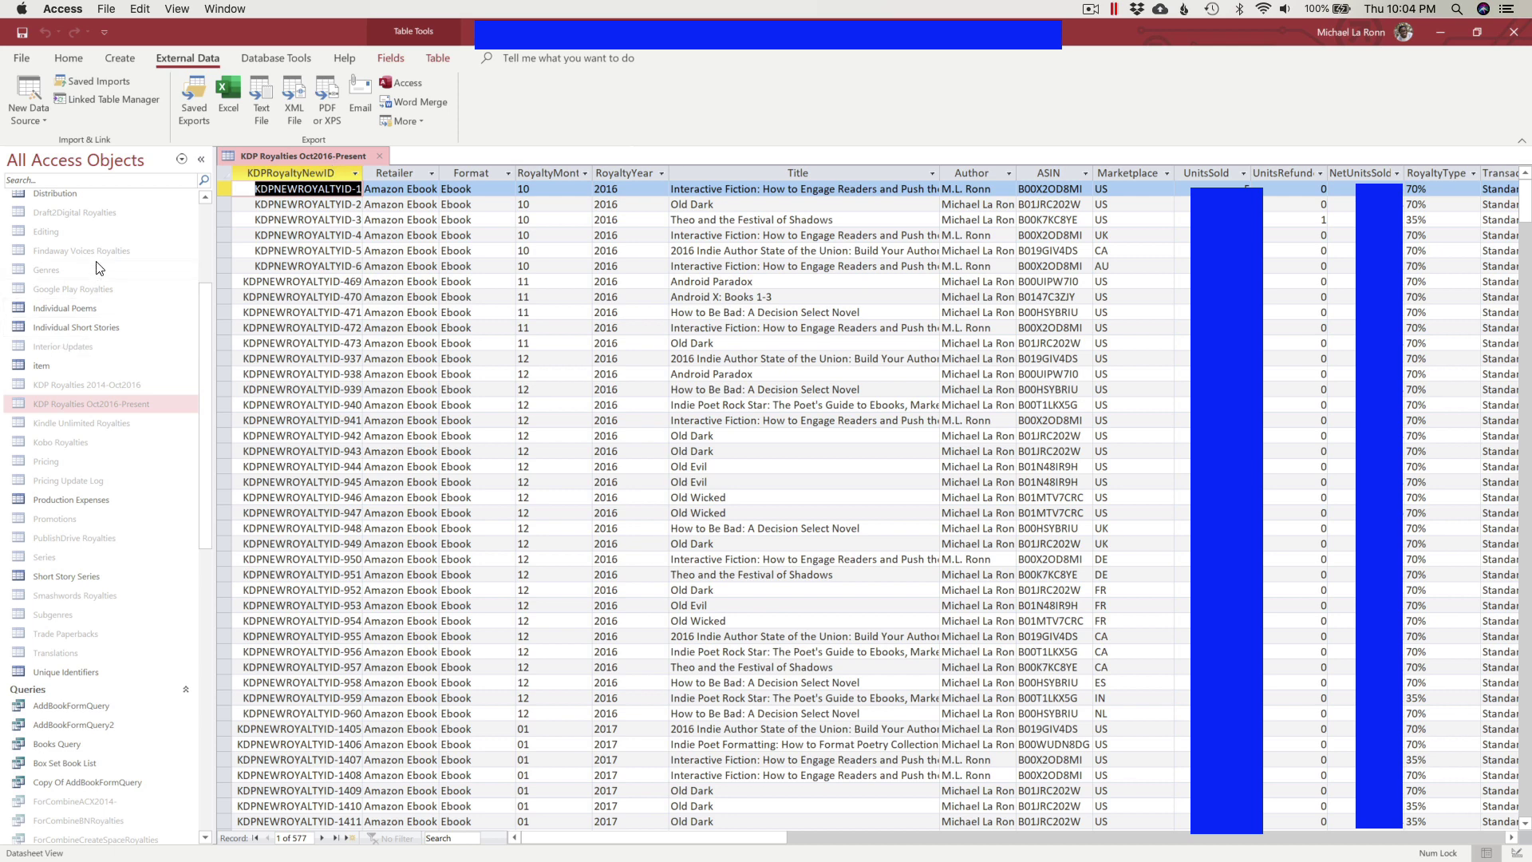
Step: Open the Kobo Royalties, Kindle Unlimited Royalties and ACX Royalties2014- tables to view their records
double_click(84, 444)
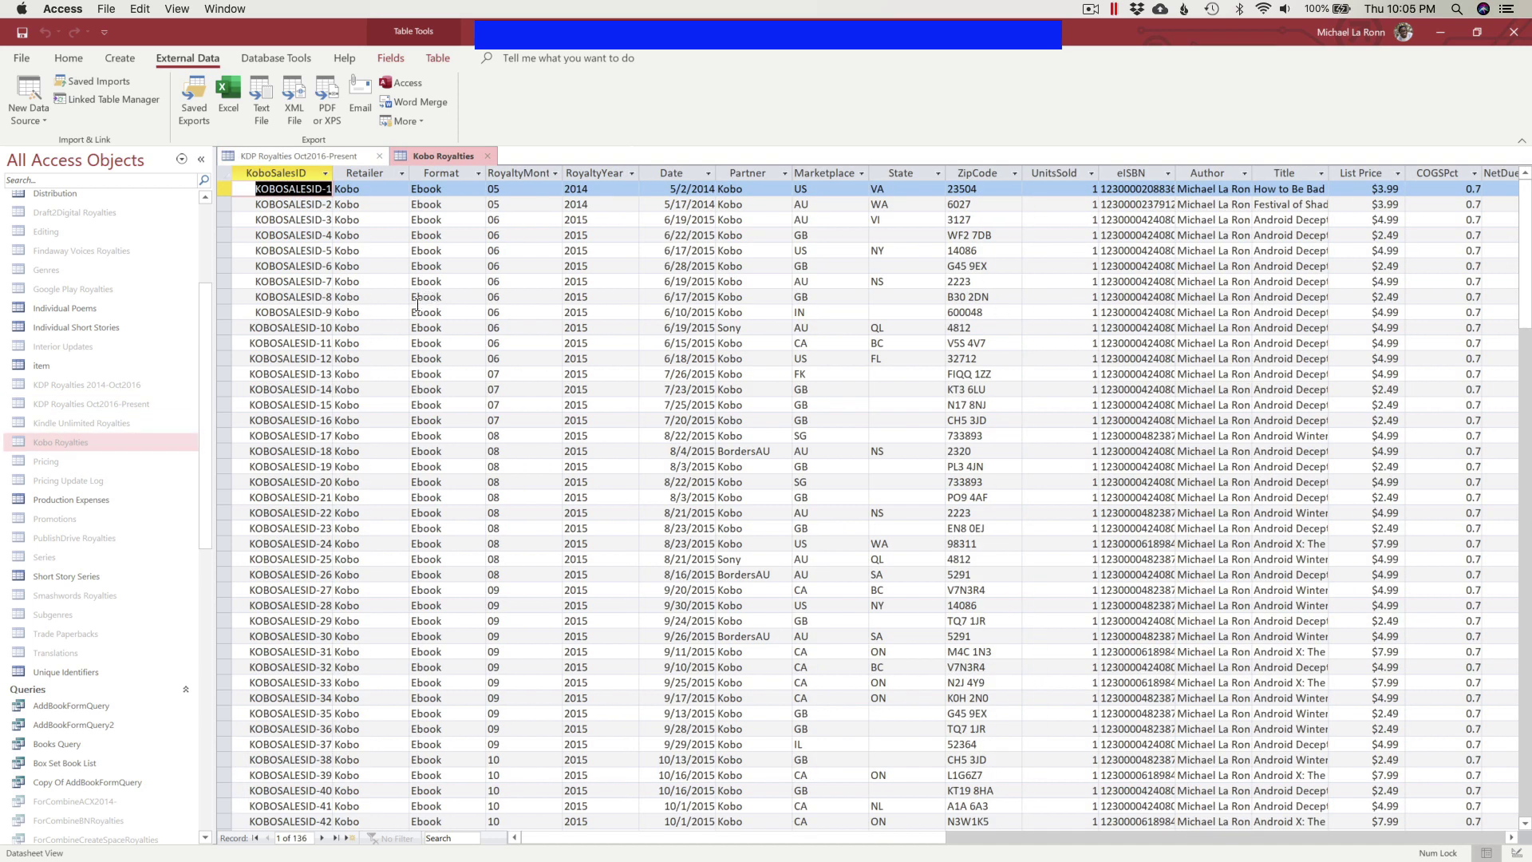
double_click(92, 421)
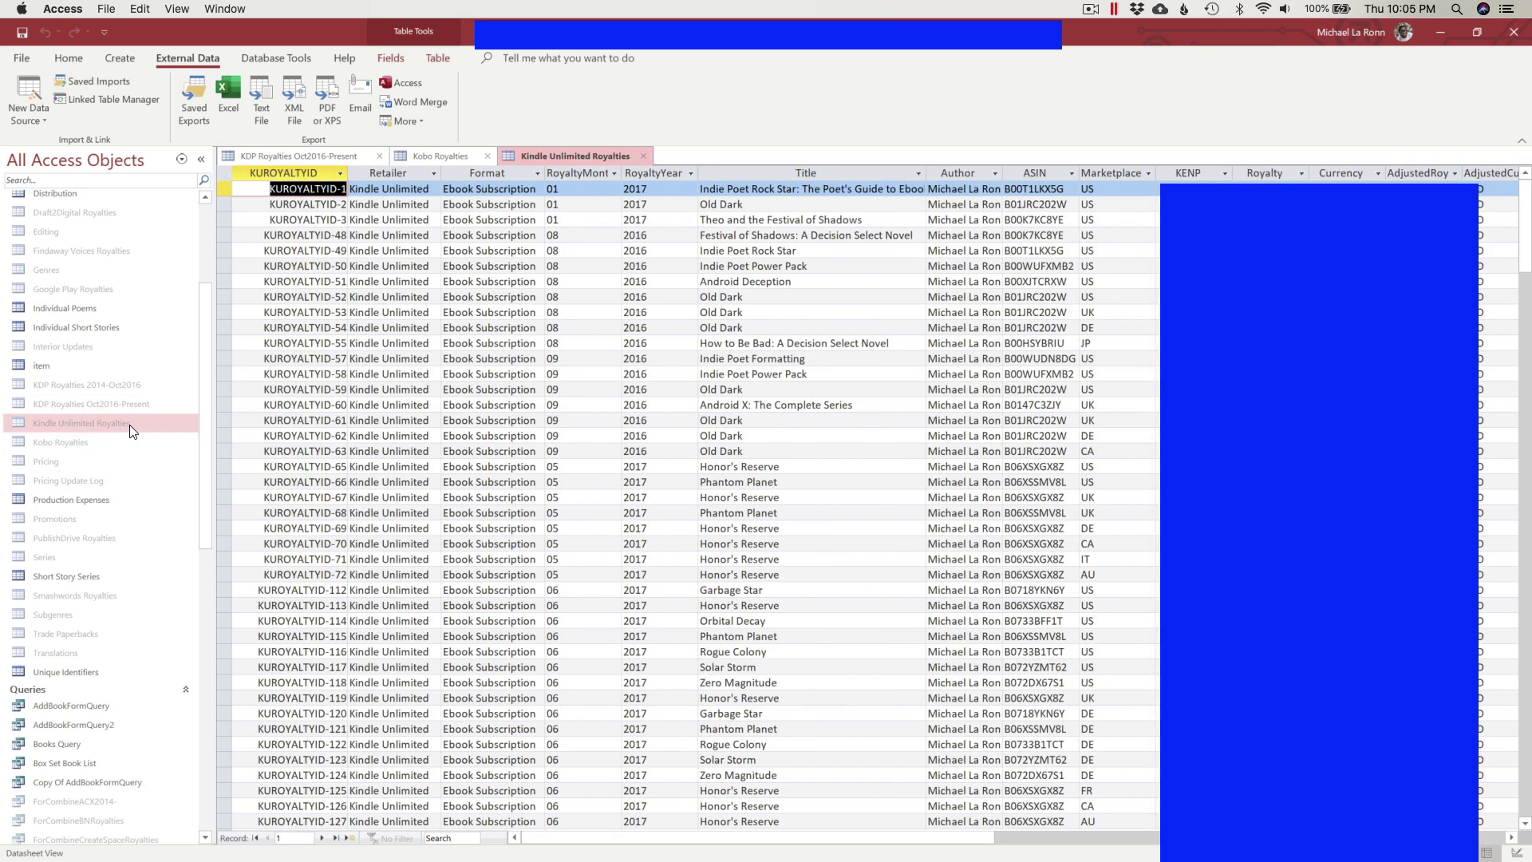
scroll(128, 527, up, 5)
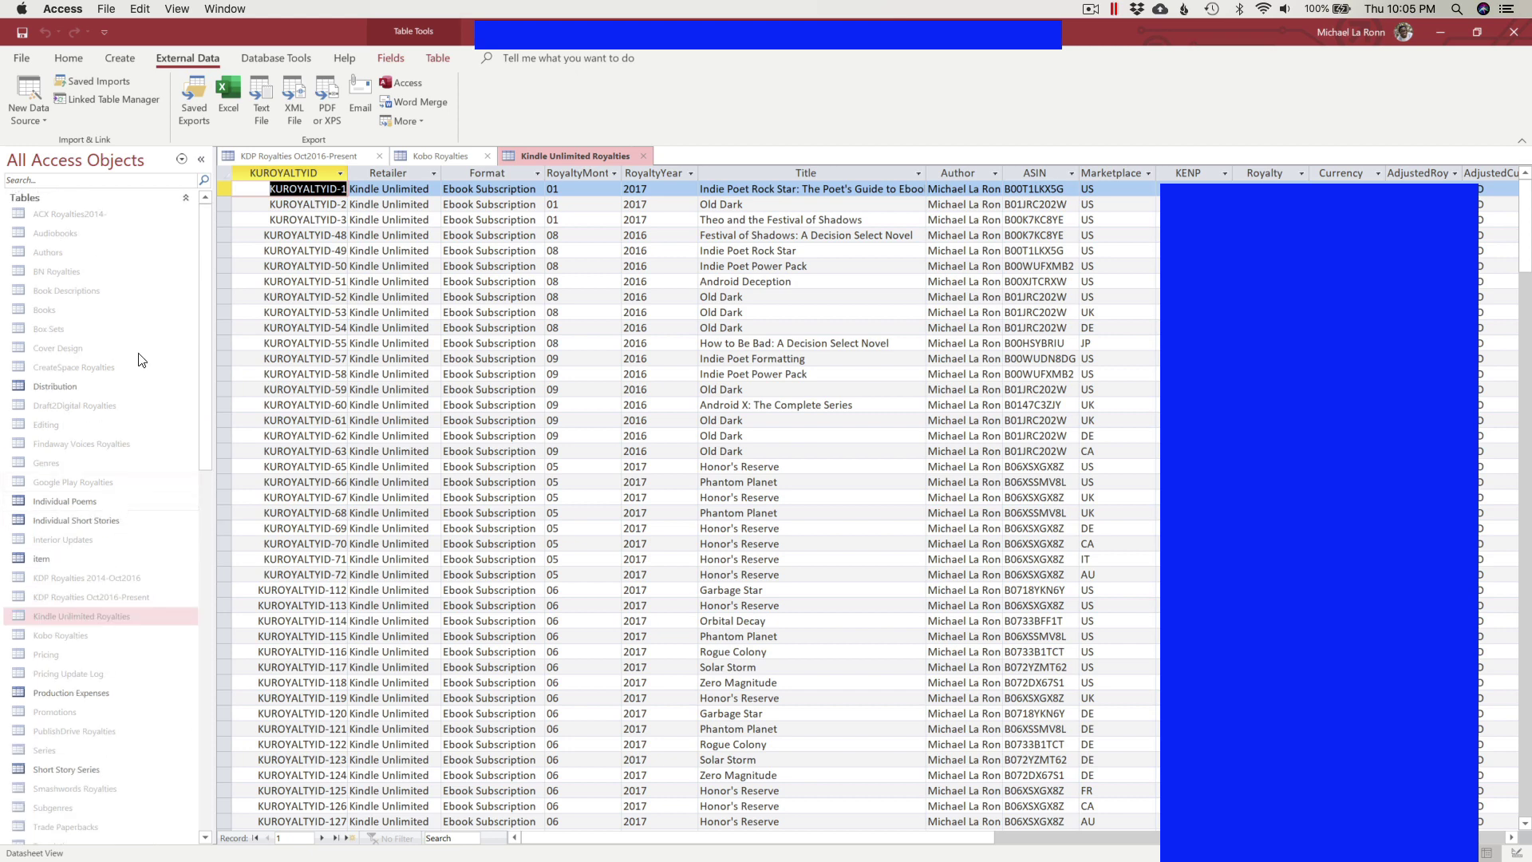
click(67, 213)
double_click(67, 213)
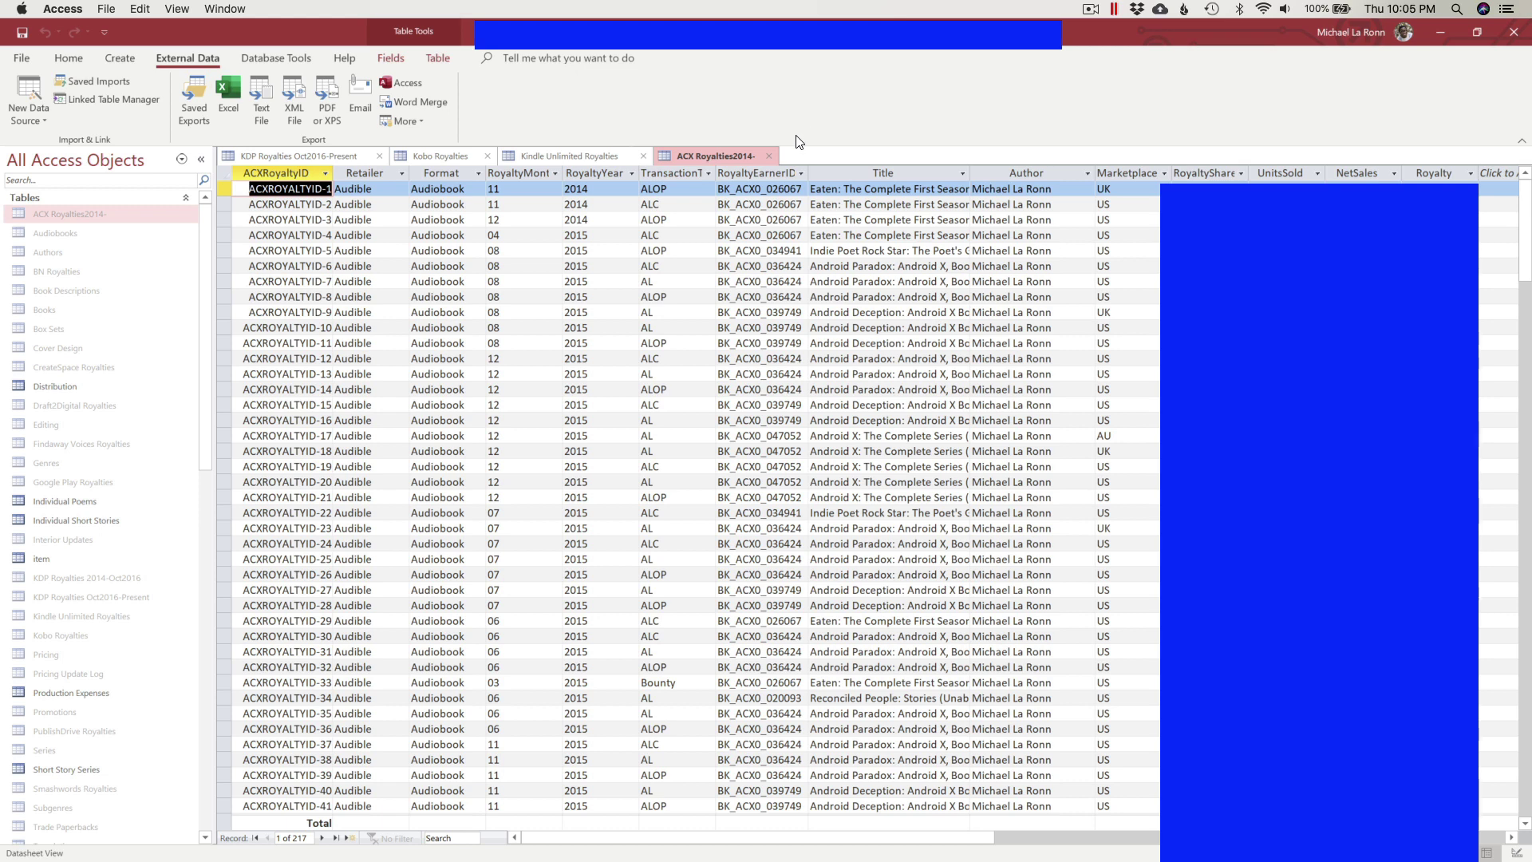
Step: Close all four open royalty tables
click(768, 156)
click(643, 155)
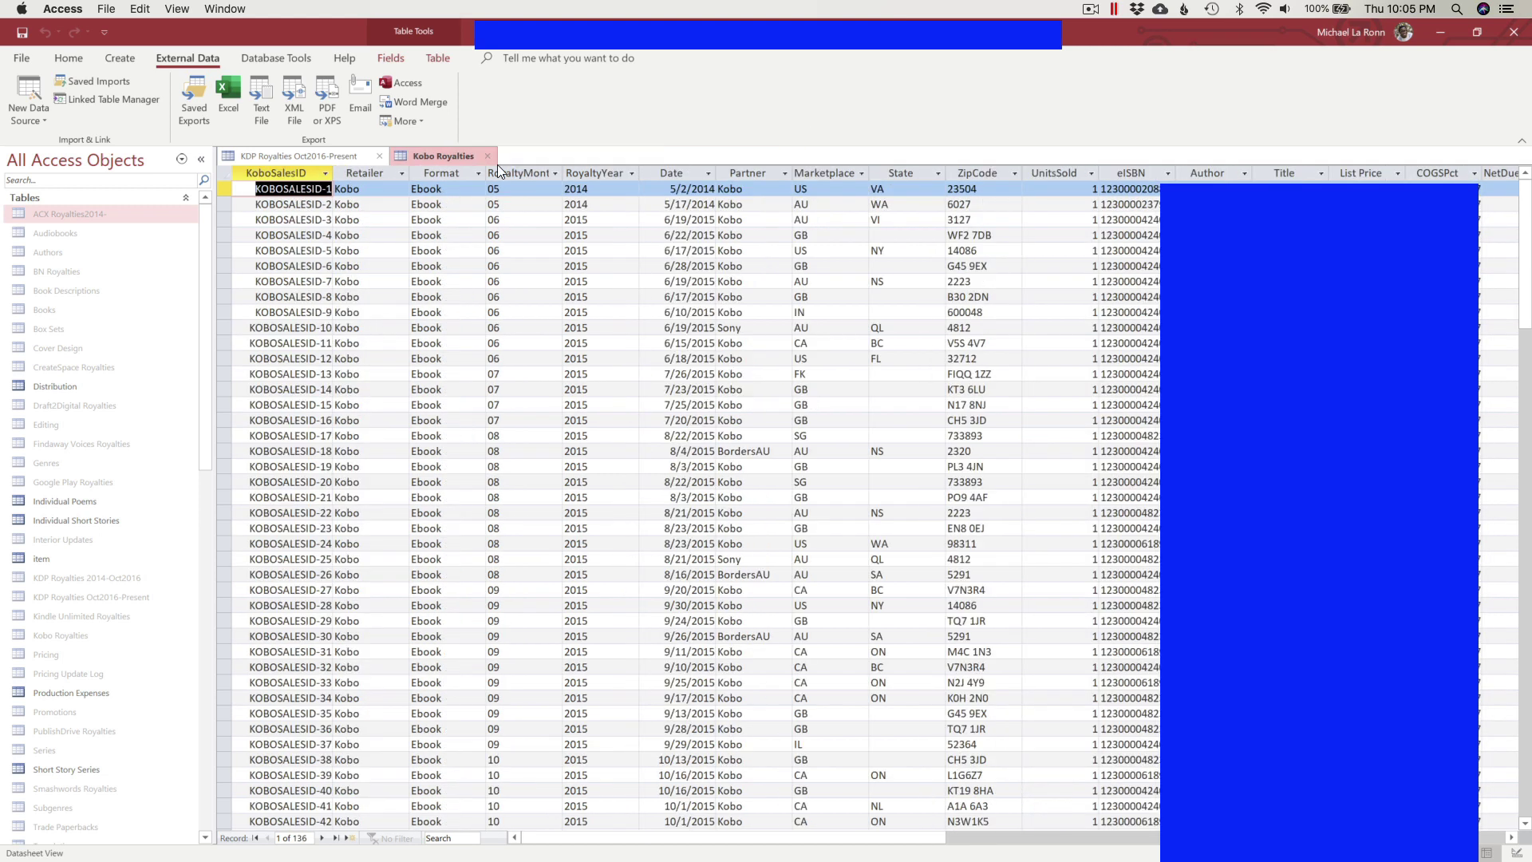
click(490, 157)
click(378, 156)
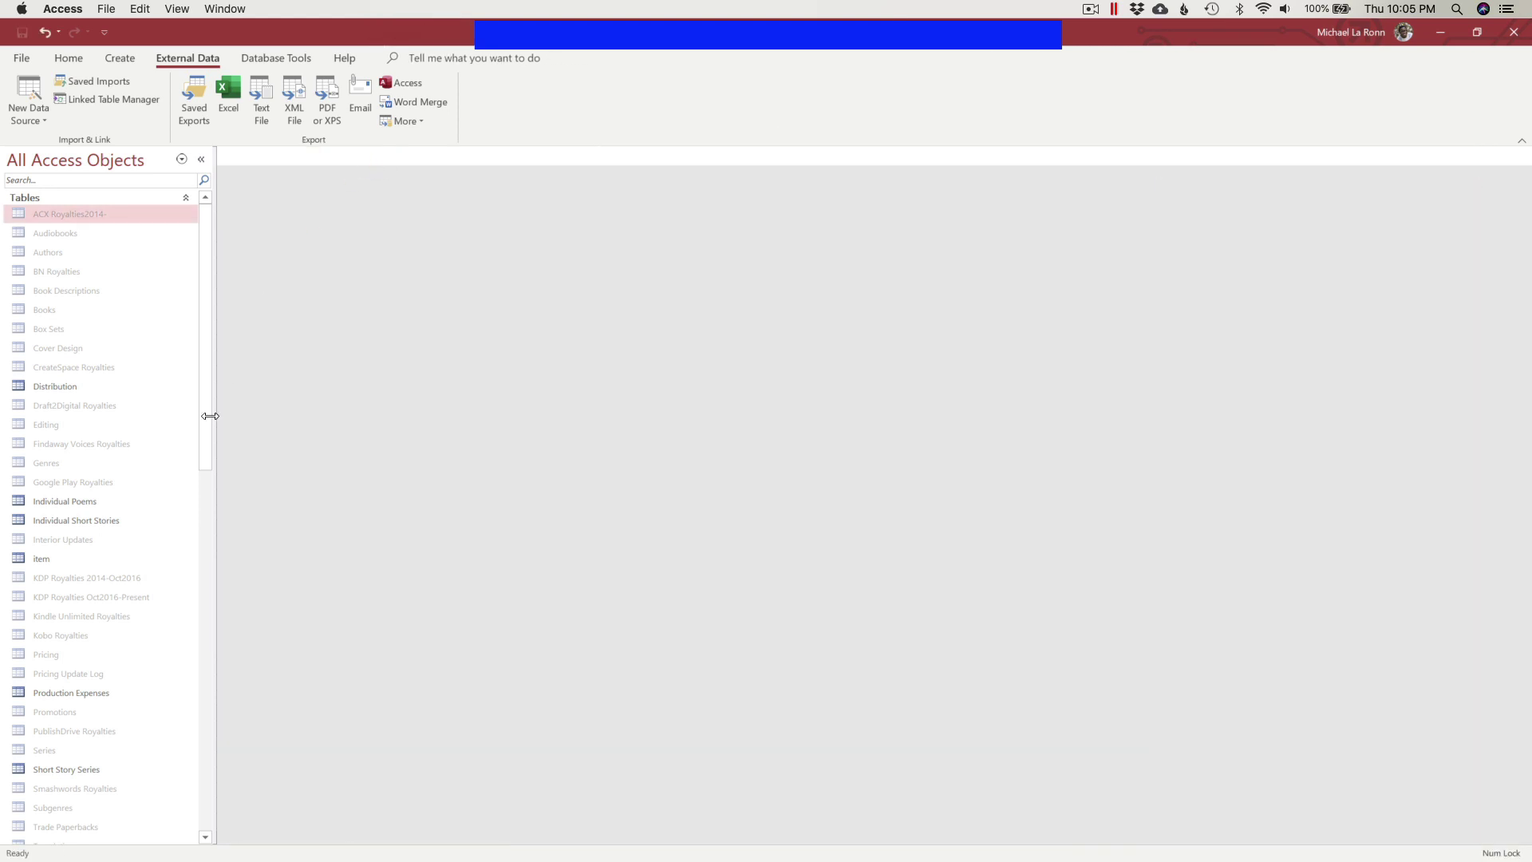
Step: Open the CondensedRoyaltyTable union query and look through its combined royalty records
scroll(164, 518, down, 10)
scroll(162, 517, down, 6)
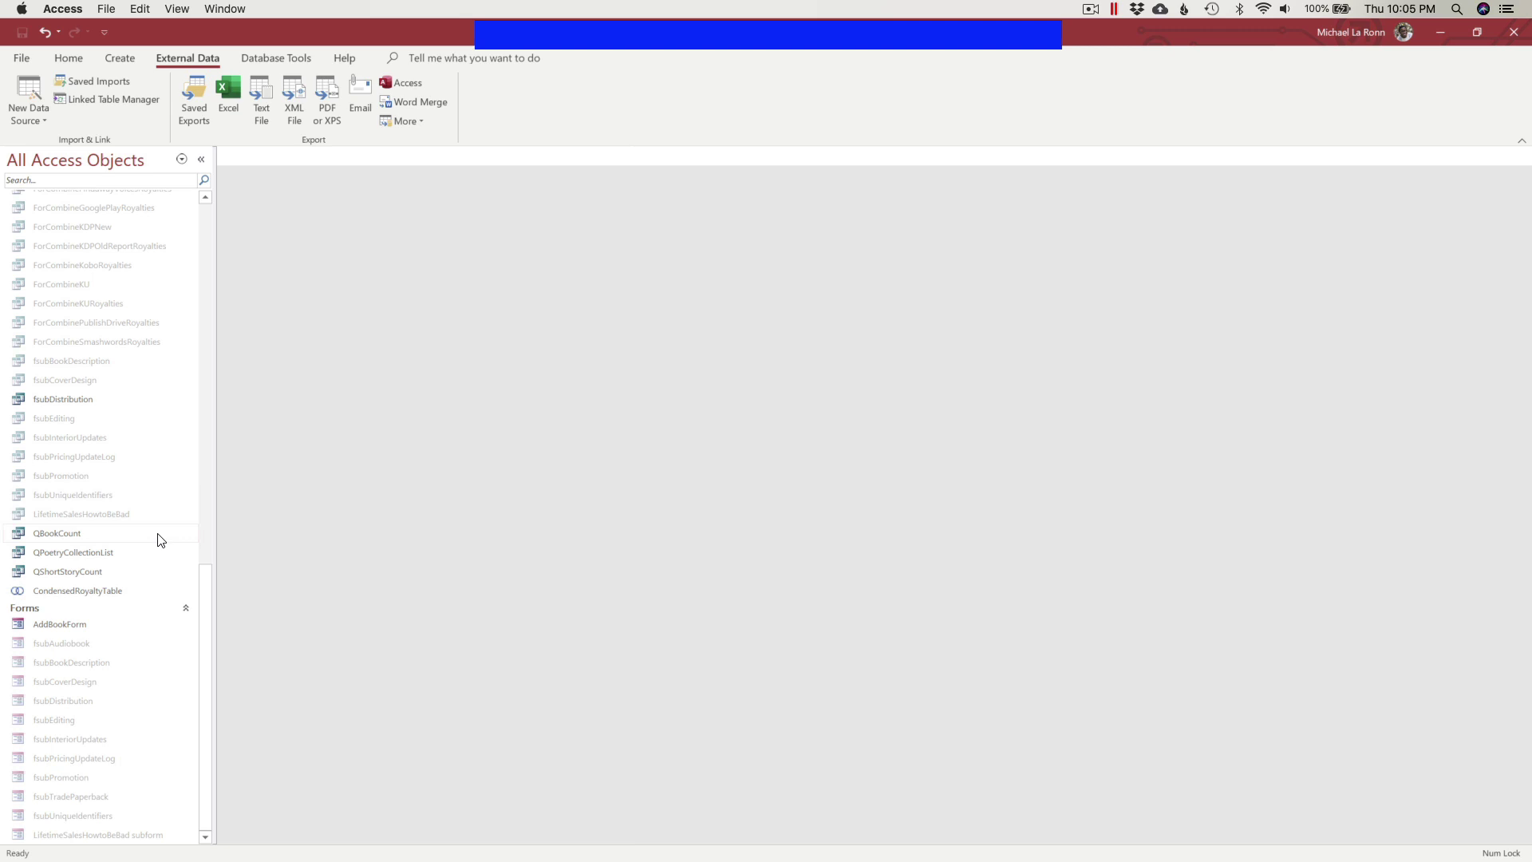
double_click(84, 592)
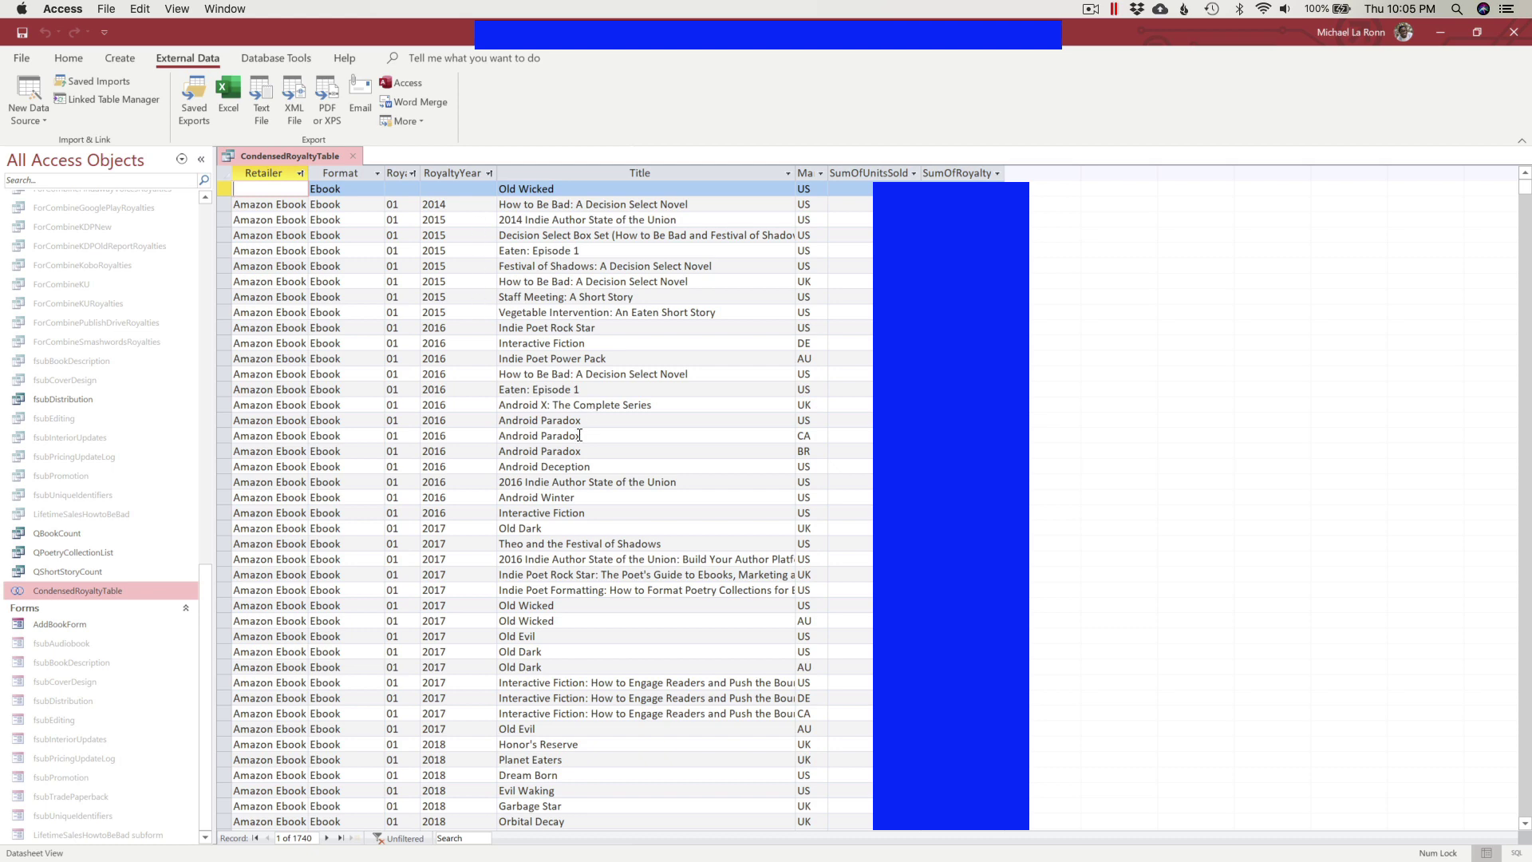
scroll(580, 435, down, 10)
scroll(579, 435, up, 10)
Step: Create a new query in design view and add the CondensedRoyaltyTable query as its source
click(121, 58)
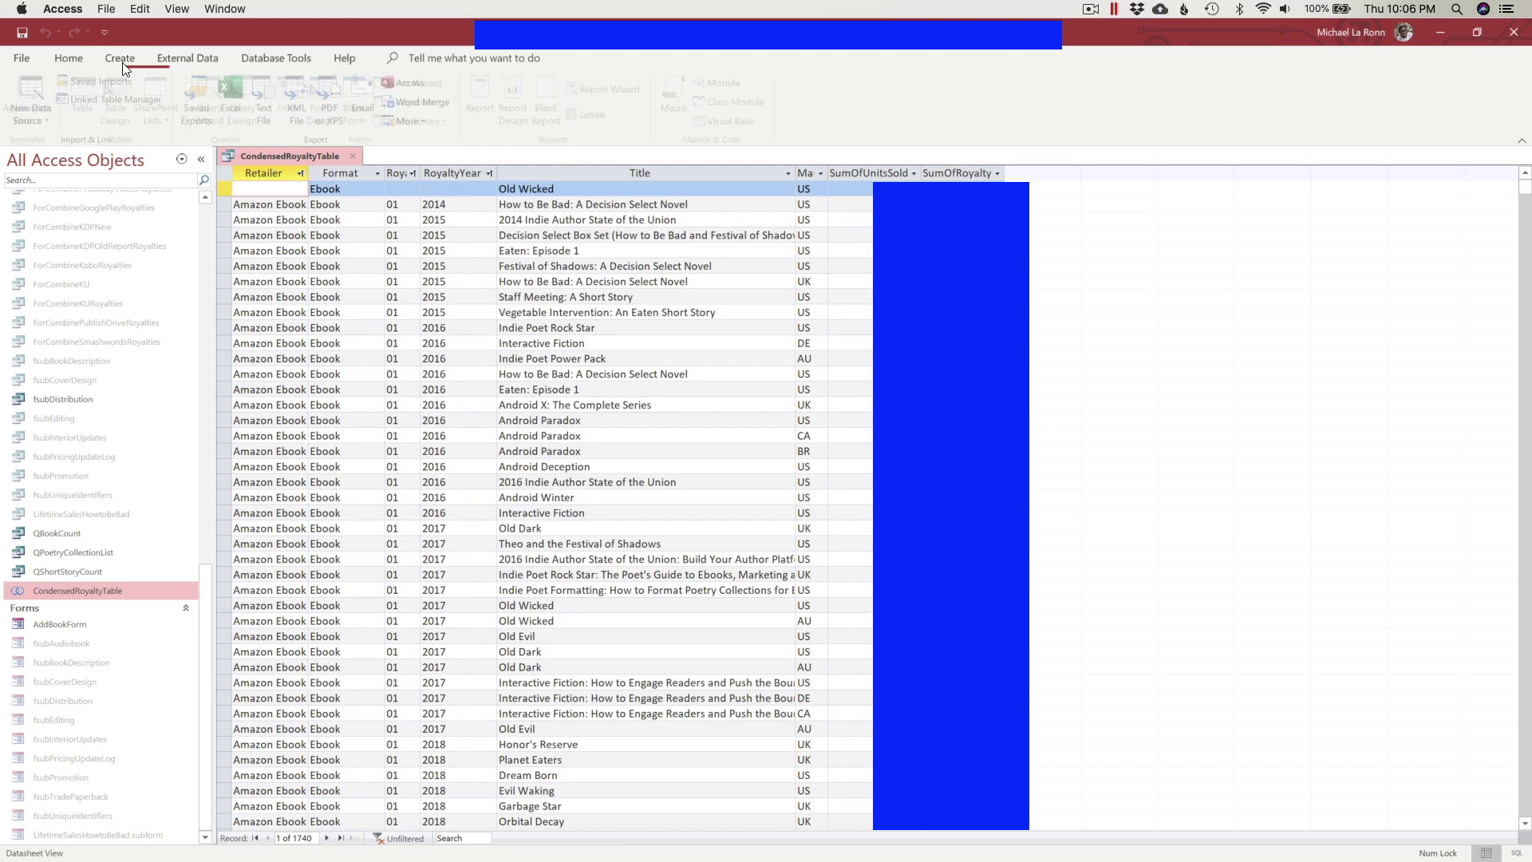
click(248, 107)
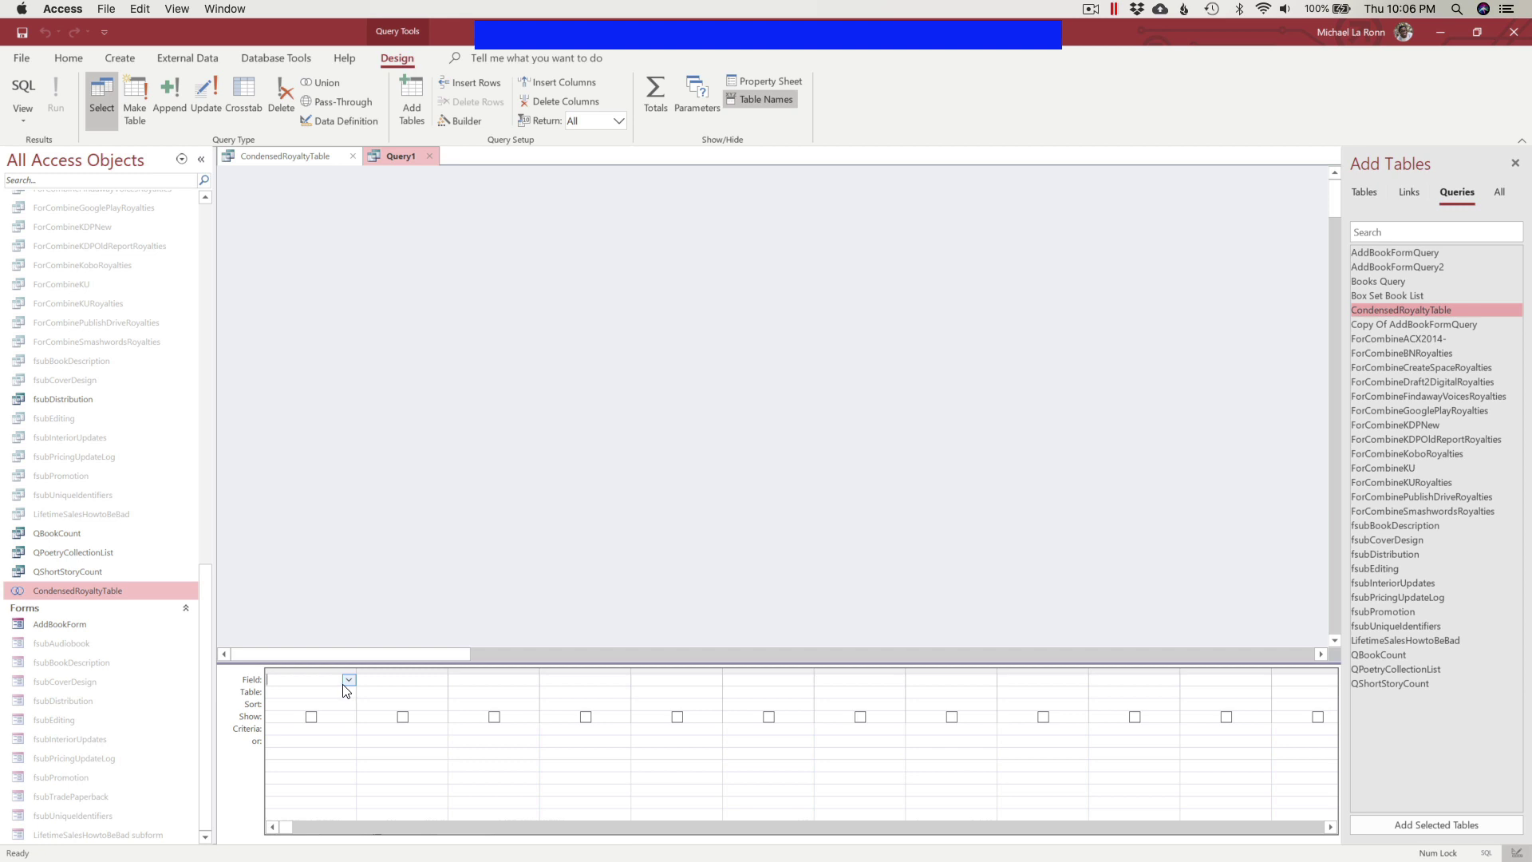
double_click(1398, 311)
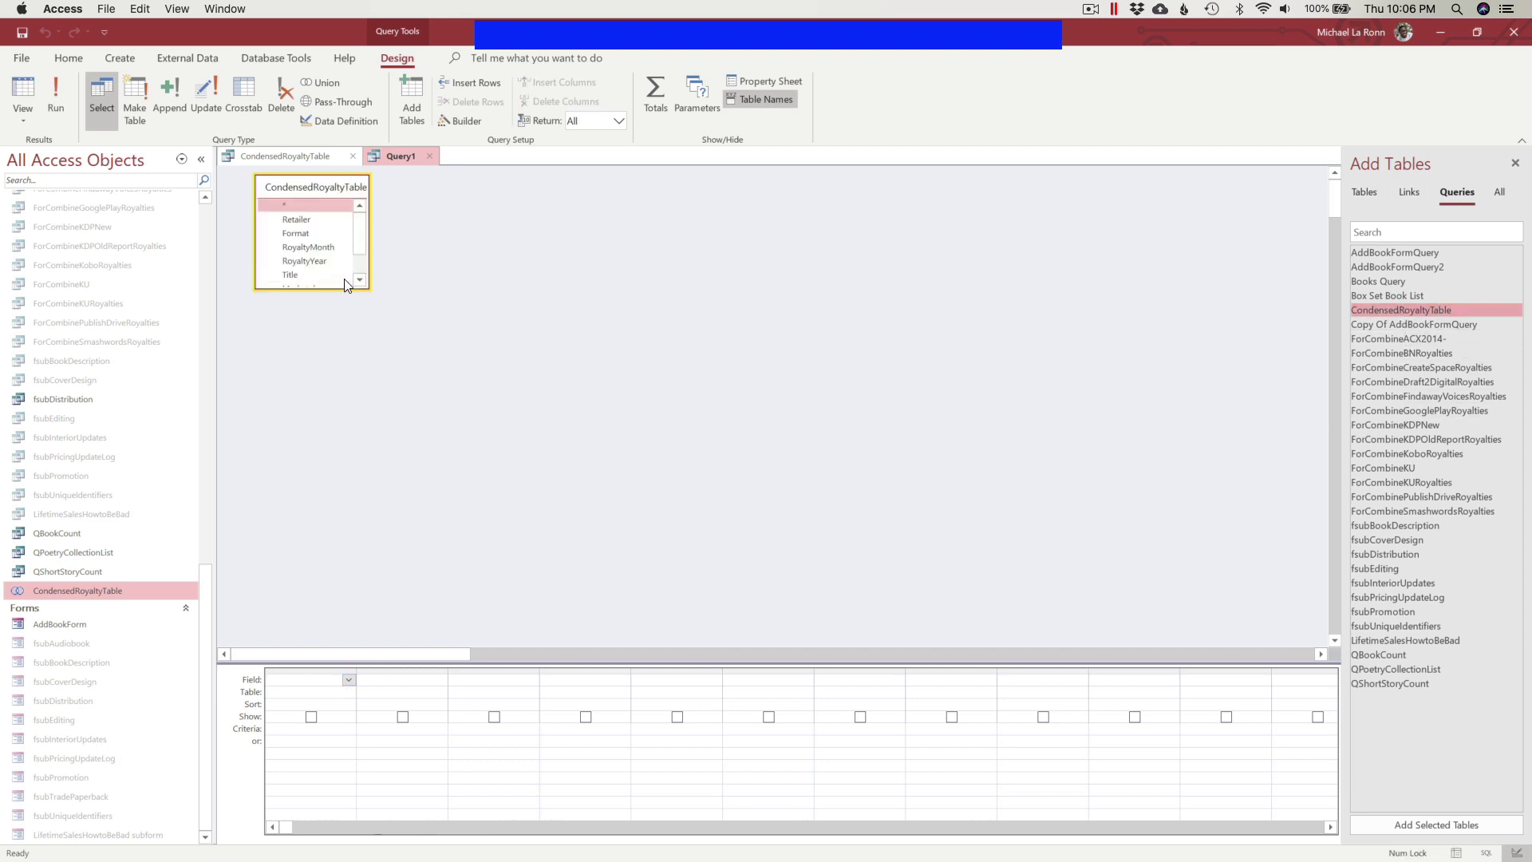
Step: Add the Retailer, RoyaltyYear, Title, Marketplace, SumOfUnitsSold and SumOfRoyalty fields to the query grid
double_click(296, 219)
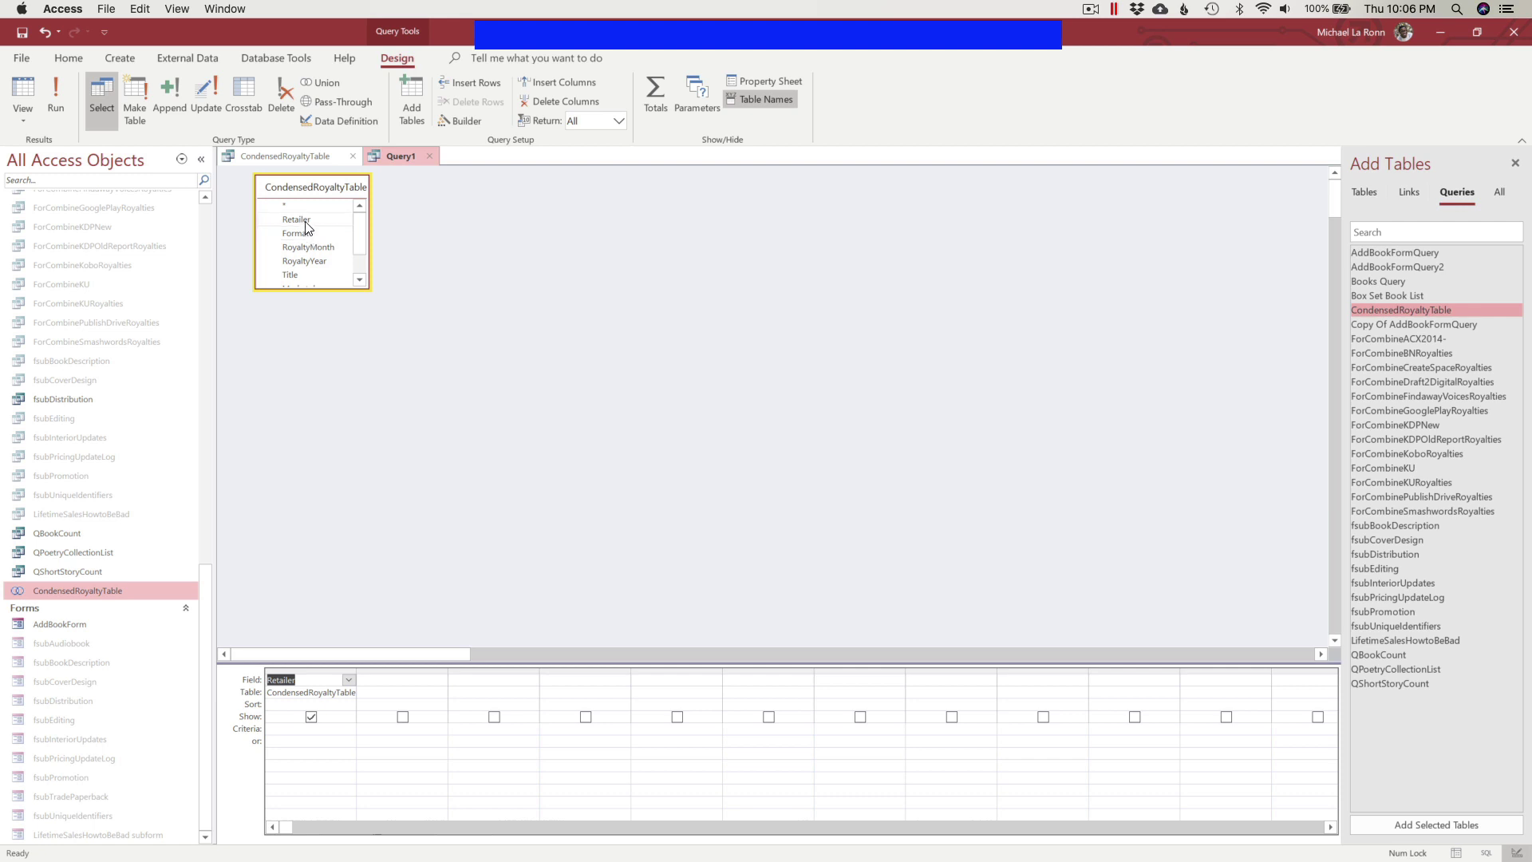
drag(364, 232, 362, 247)
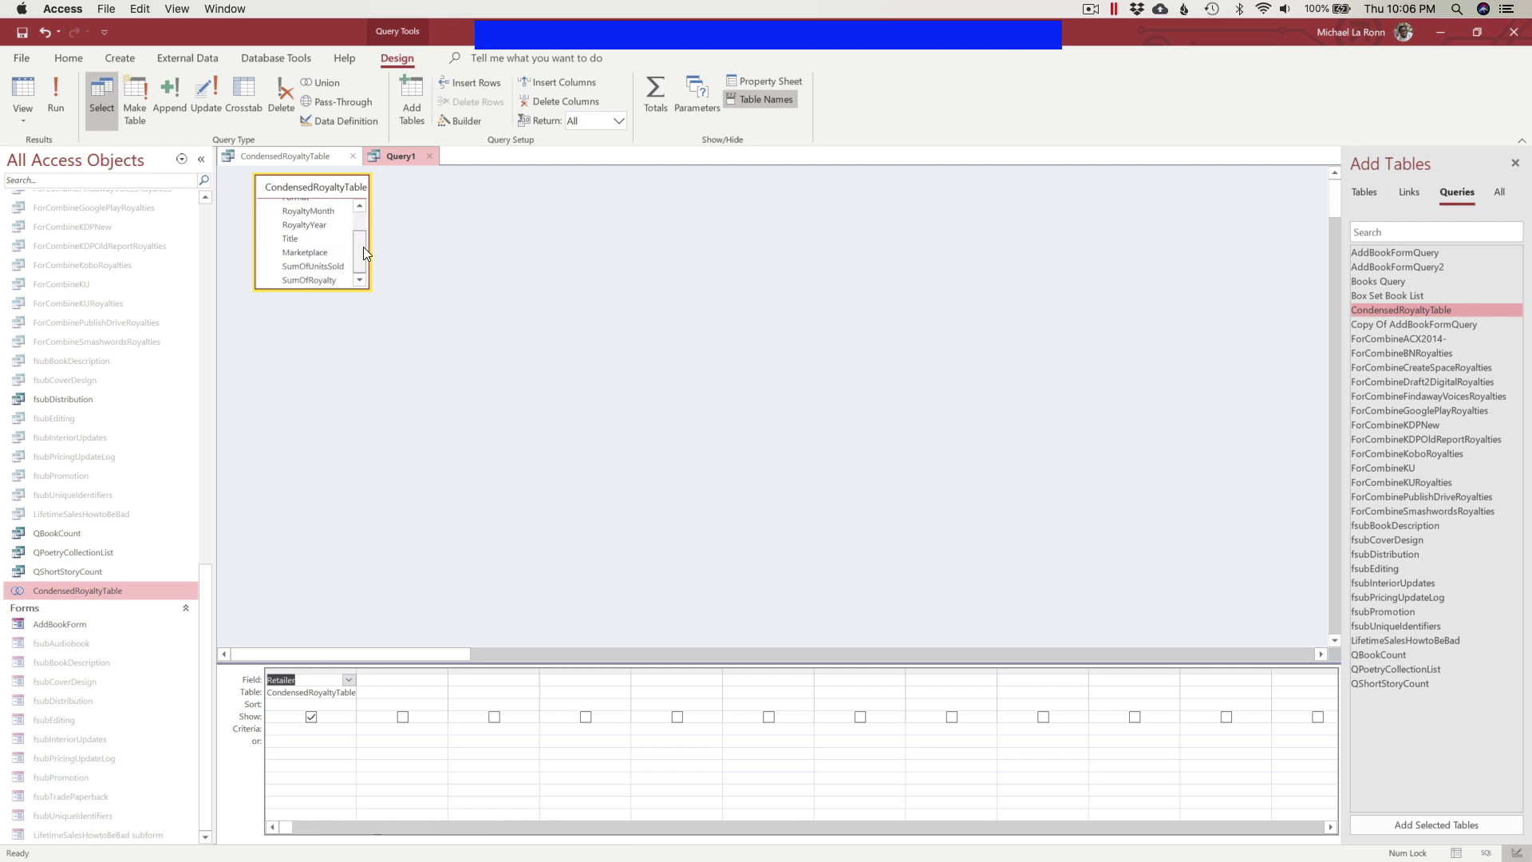
double_click(321, 226)
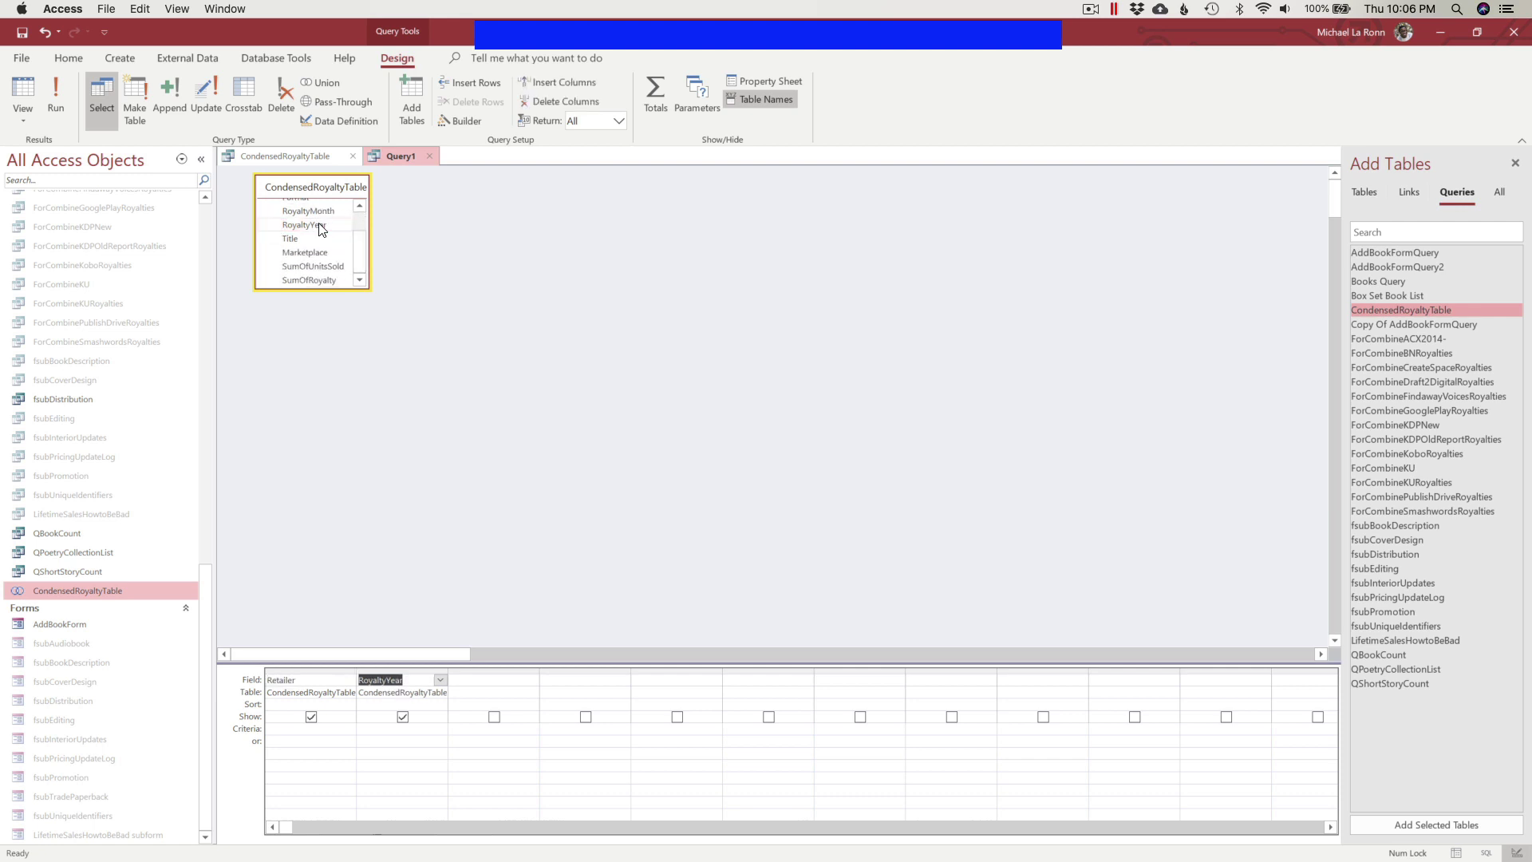
double_click(300, 238)
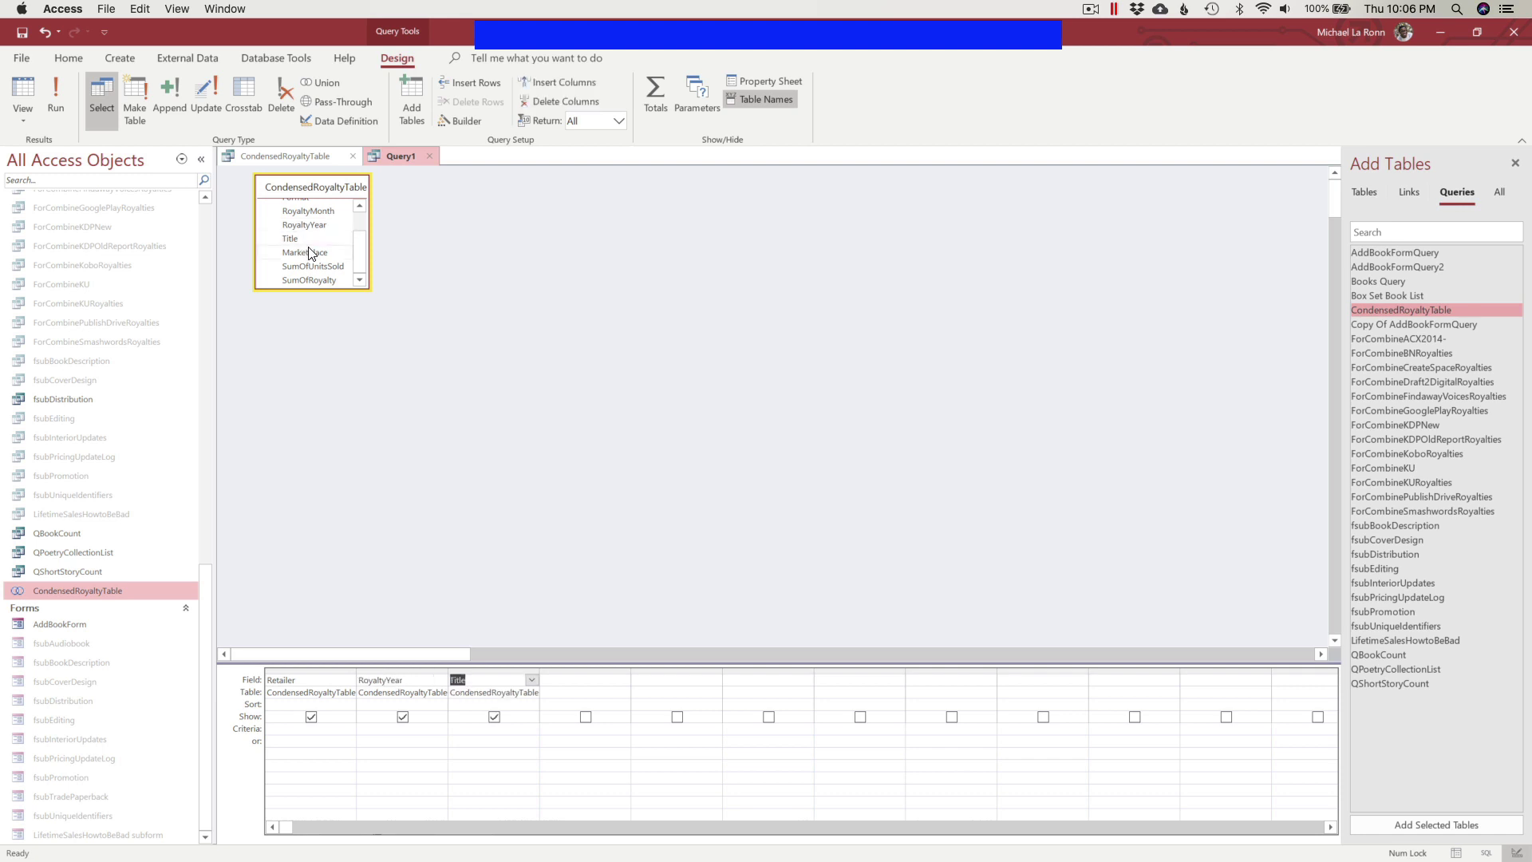
double_click(310, 252)
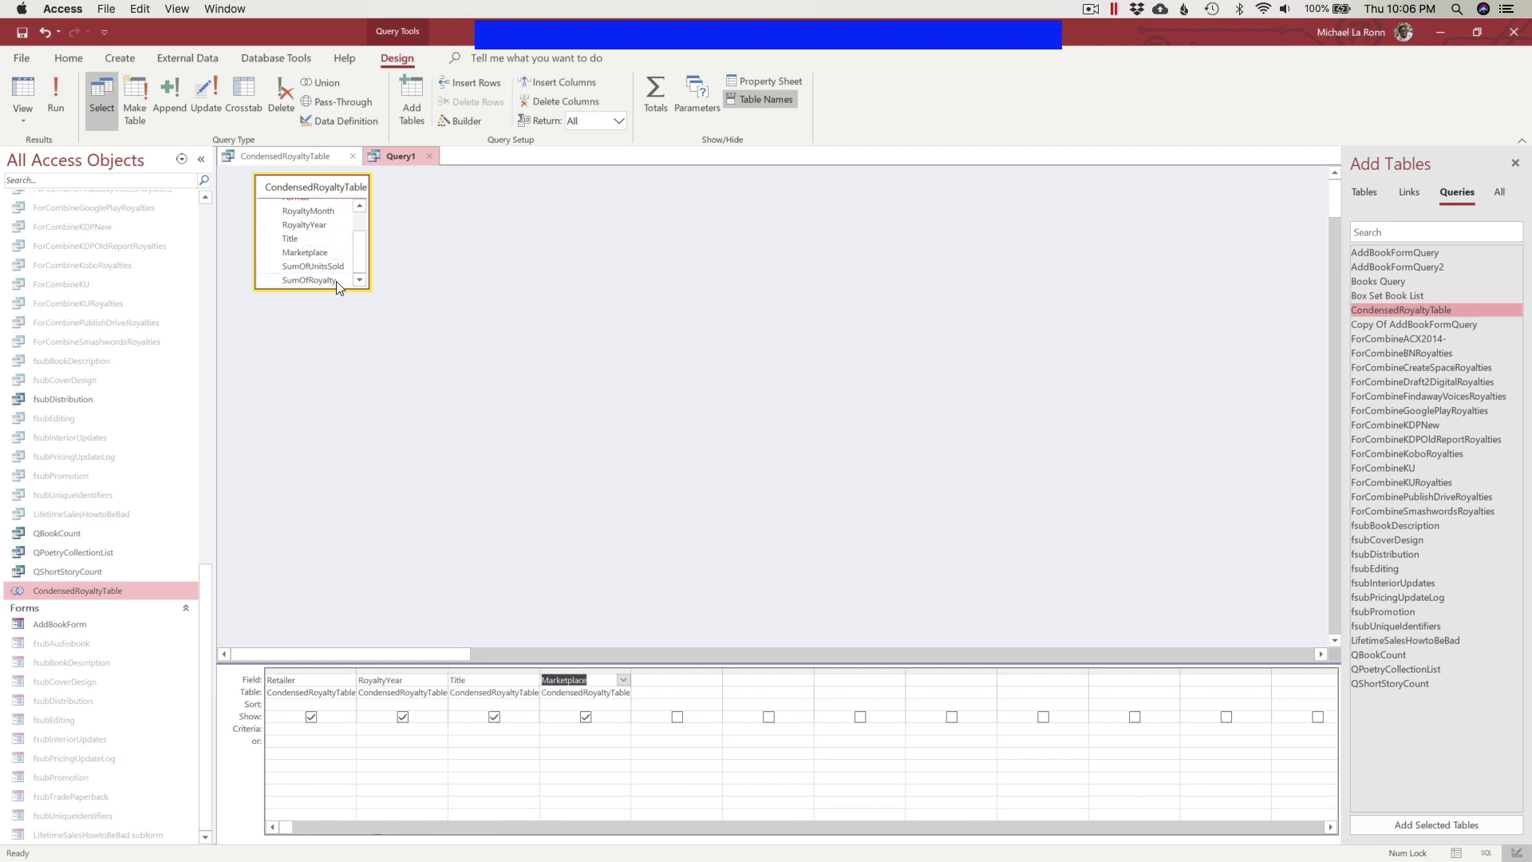
double_click(330, 268)
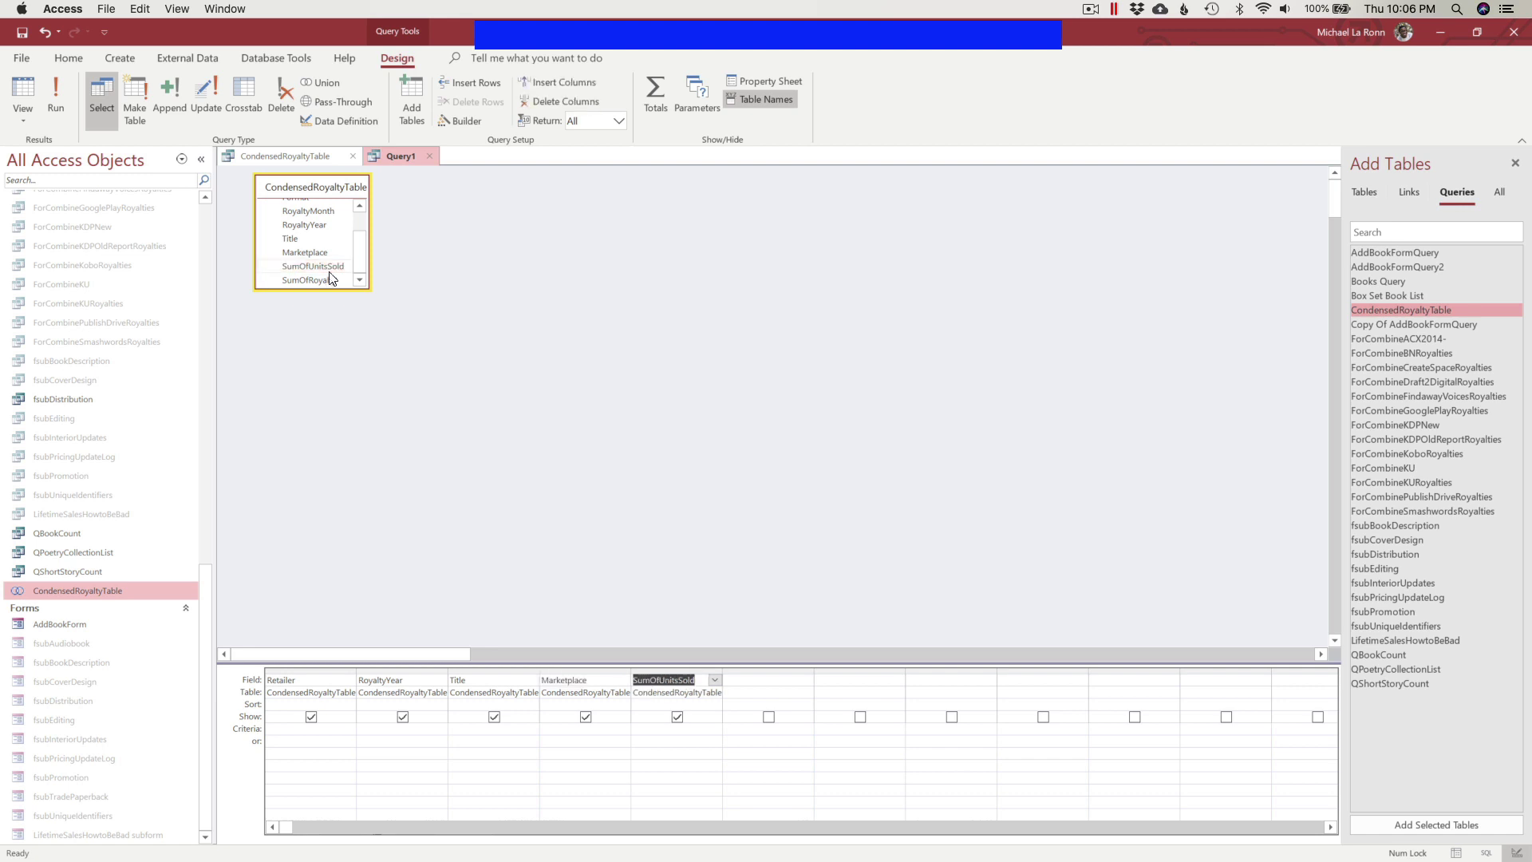
double_click(324, 279)
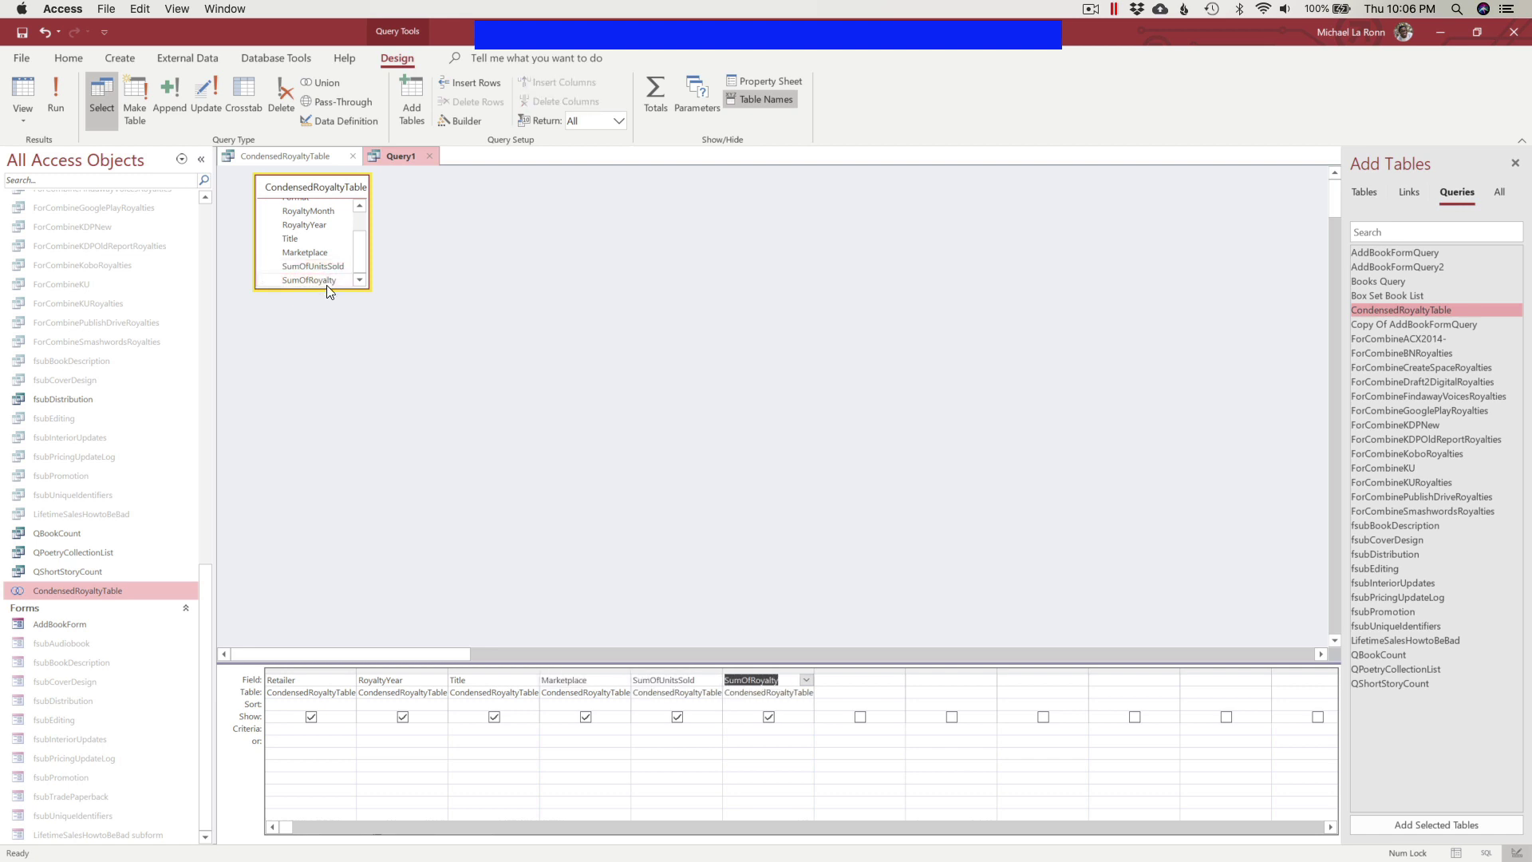
Step: Set the query criteria to "Amazon Ebook" for Retailer, "2015" for RoyaltyYear and "DE" for Marketplace
click(298, 729)
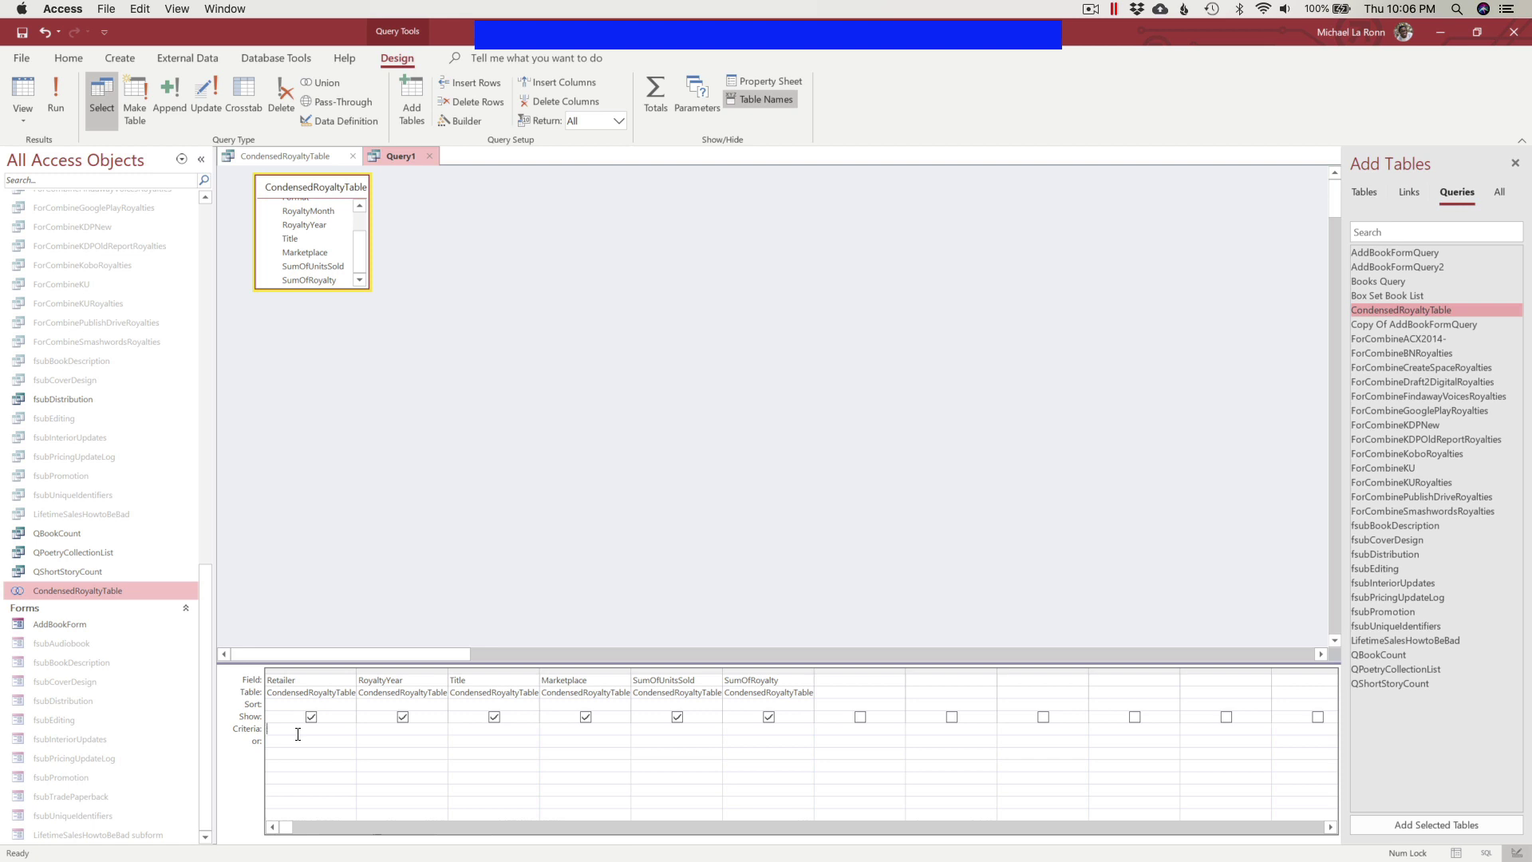
text("Amazon)
text( E)
text(book" ")
text(2015)
key(Tab)
text(DE)
key(Tab)
Step: Turn on totals for the query, set SumOfUnitsSold and SumOfRoyalty to Sum, and run it
click(655, 89)
click(659, 706)
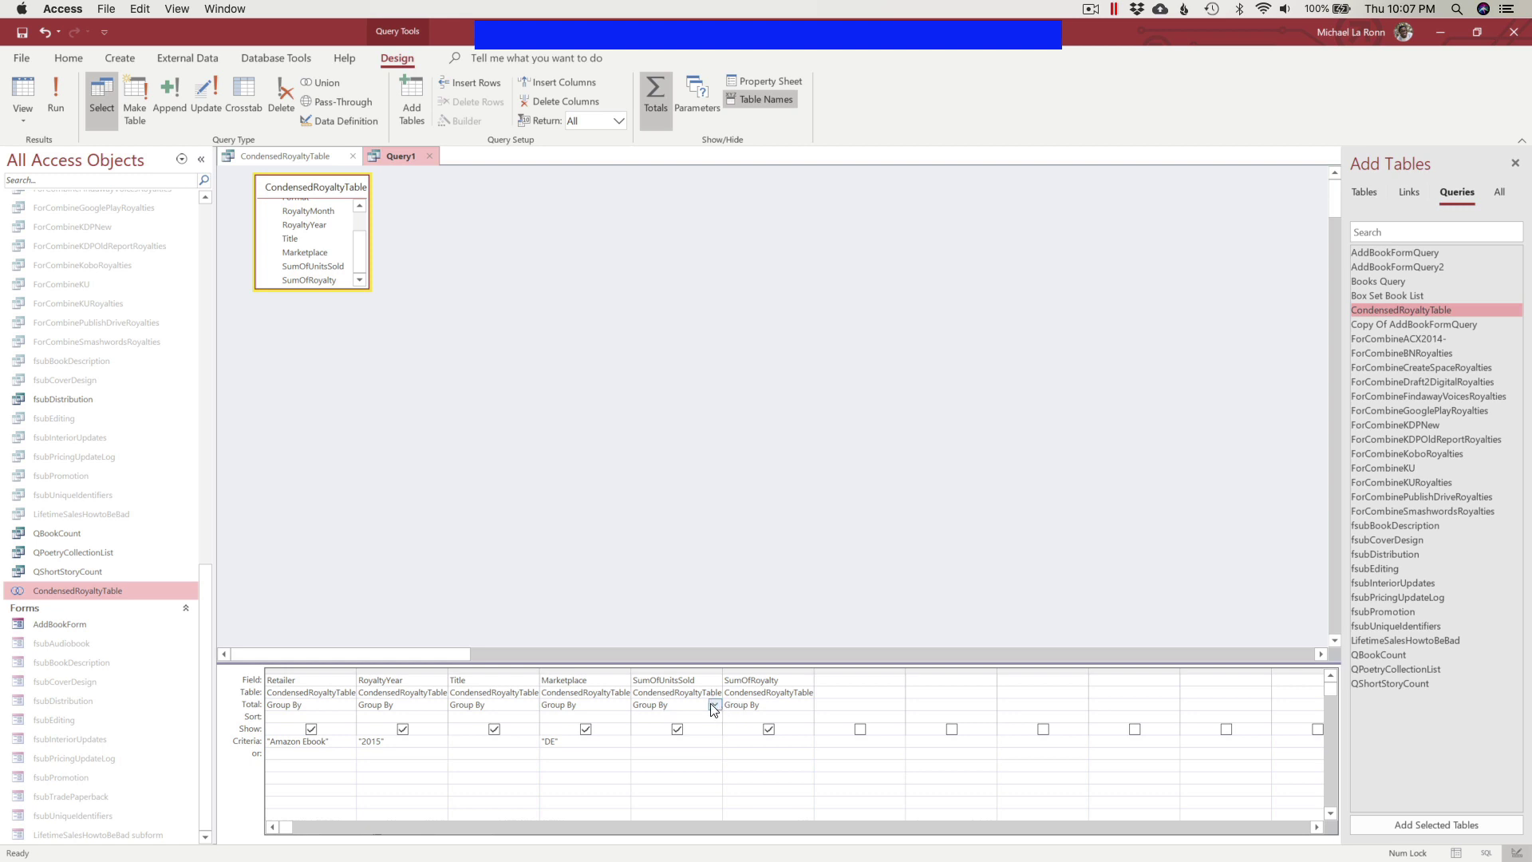
click(715, 705)
click(657, 729)
click(806, 706)
click(807, 706)
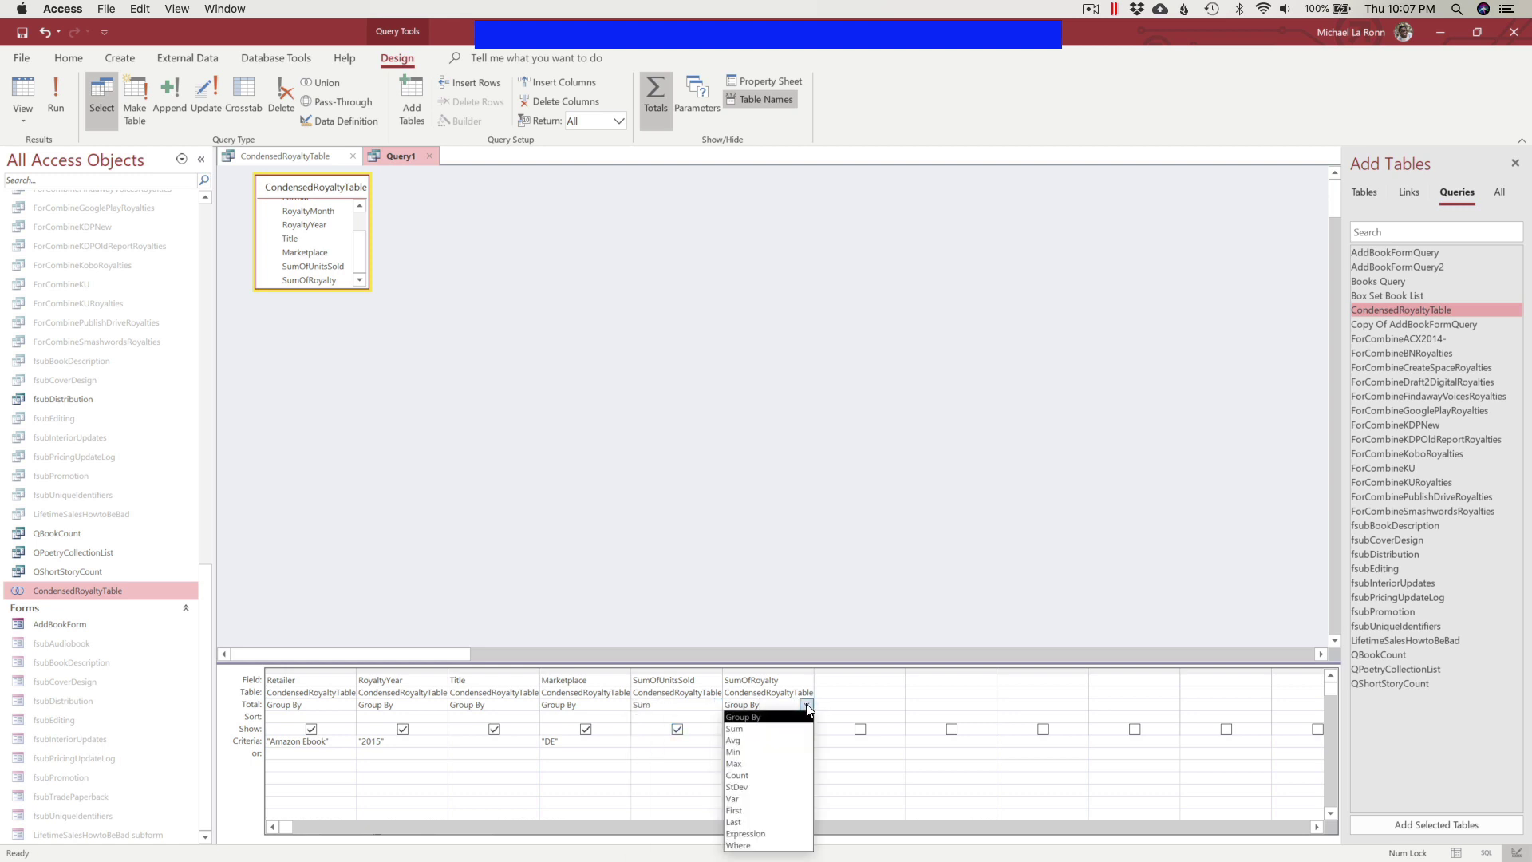
click(752, 730)
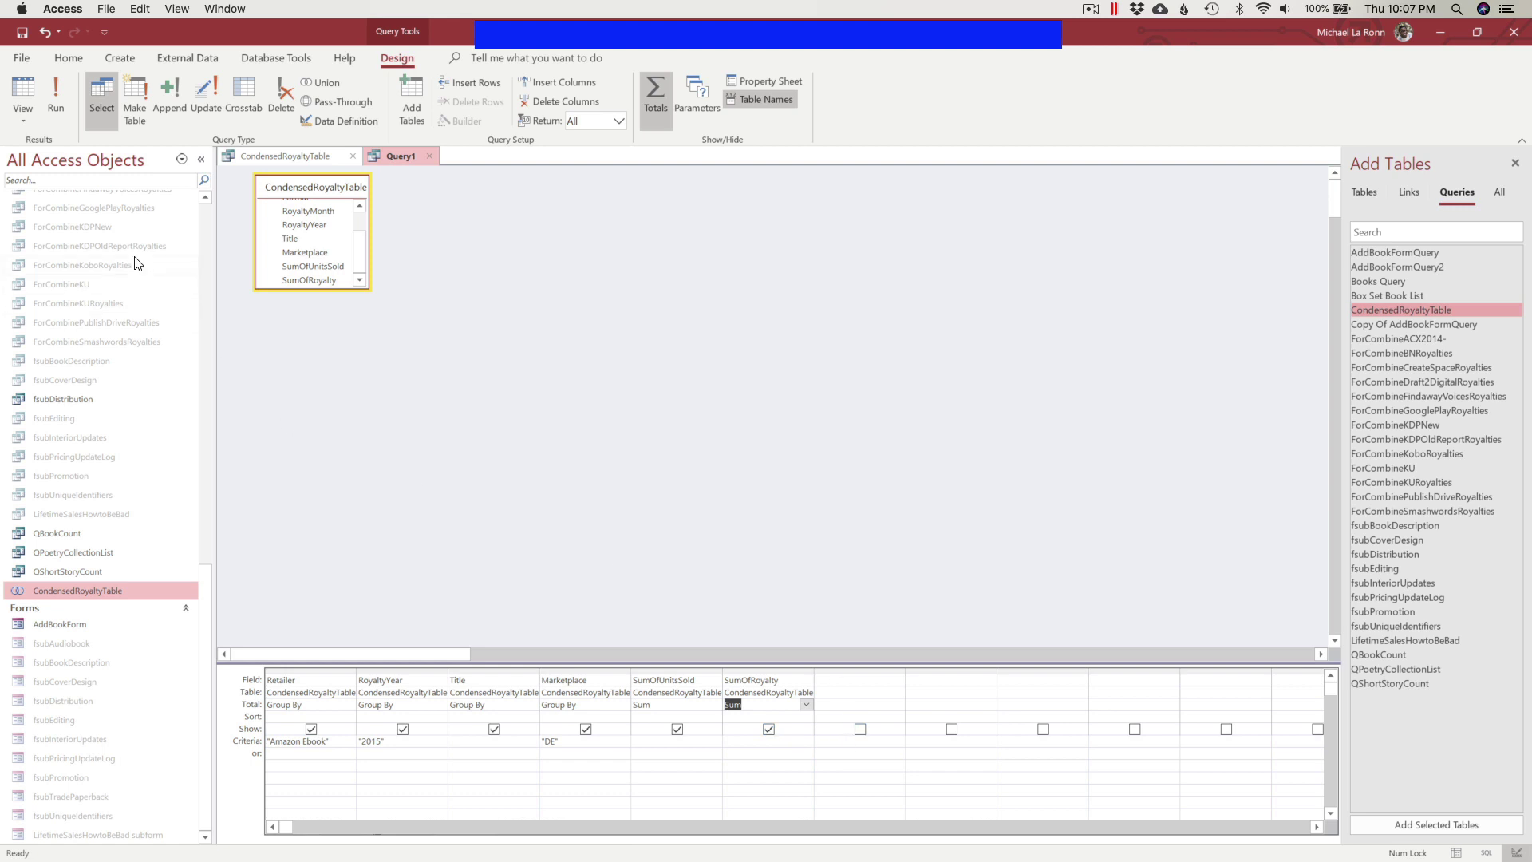
click(56, 103)
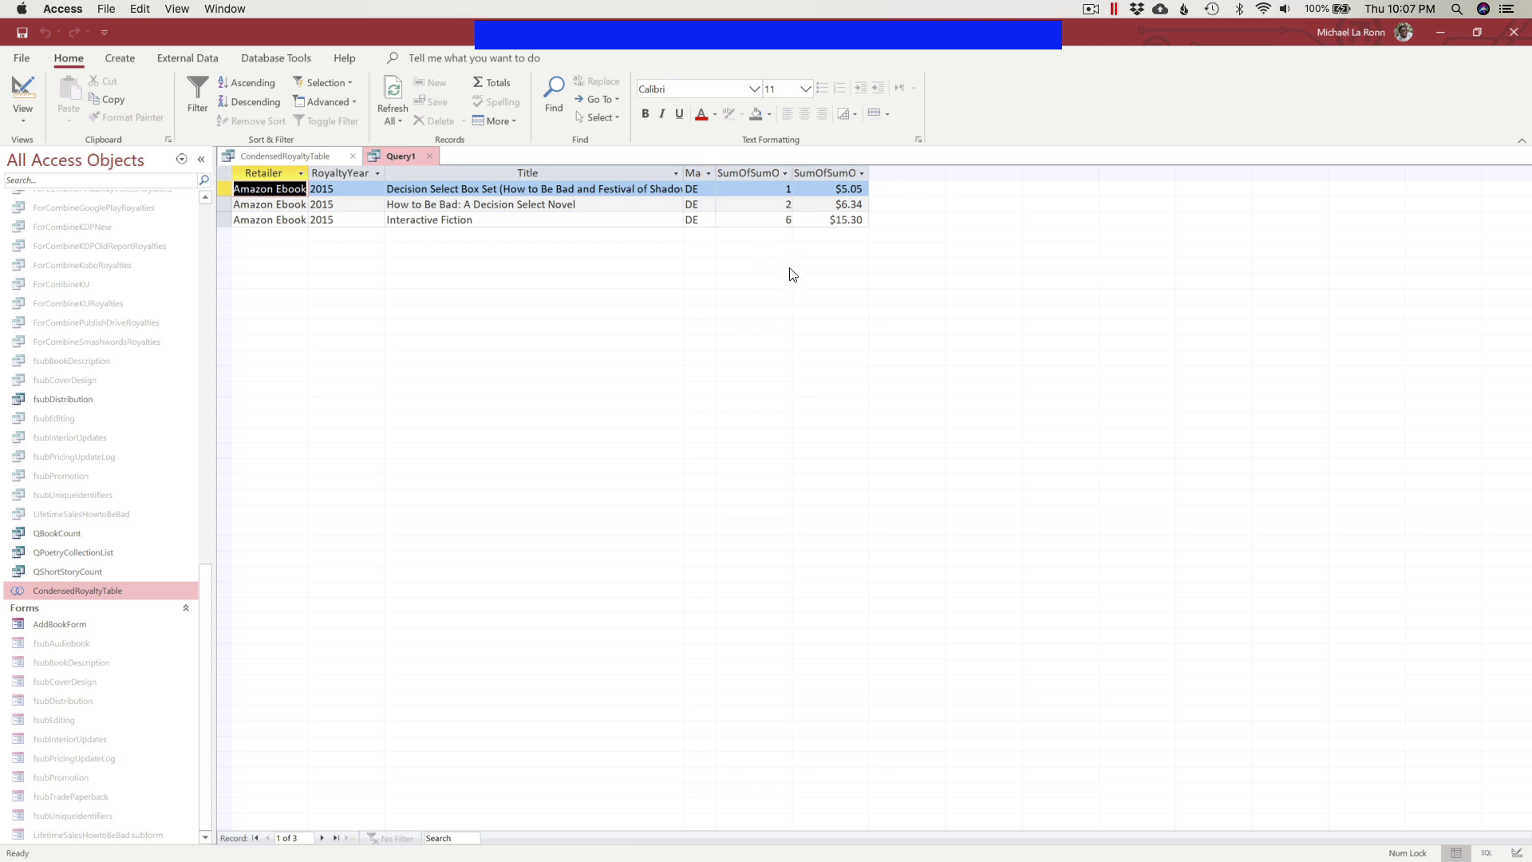
Step: Return the query to design view, remove the Retailer criterion and run the query again
right_click(402, 157)
click(437, 238)
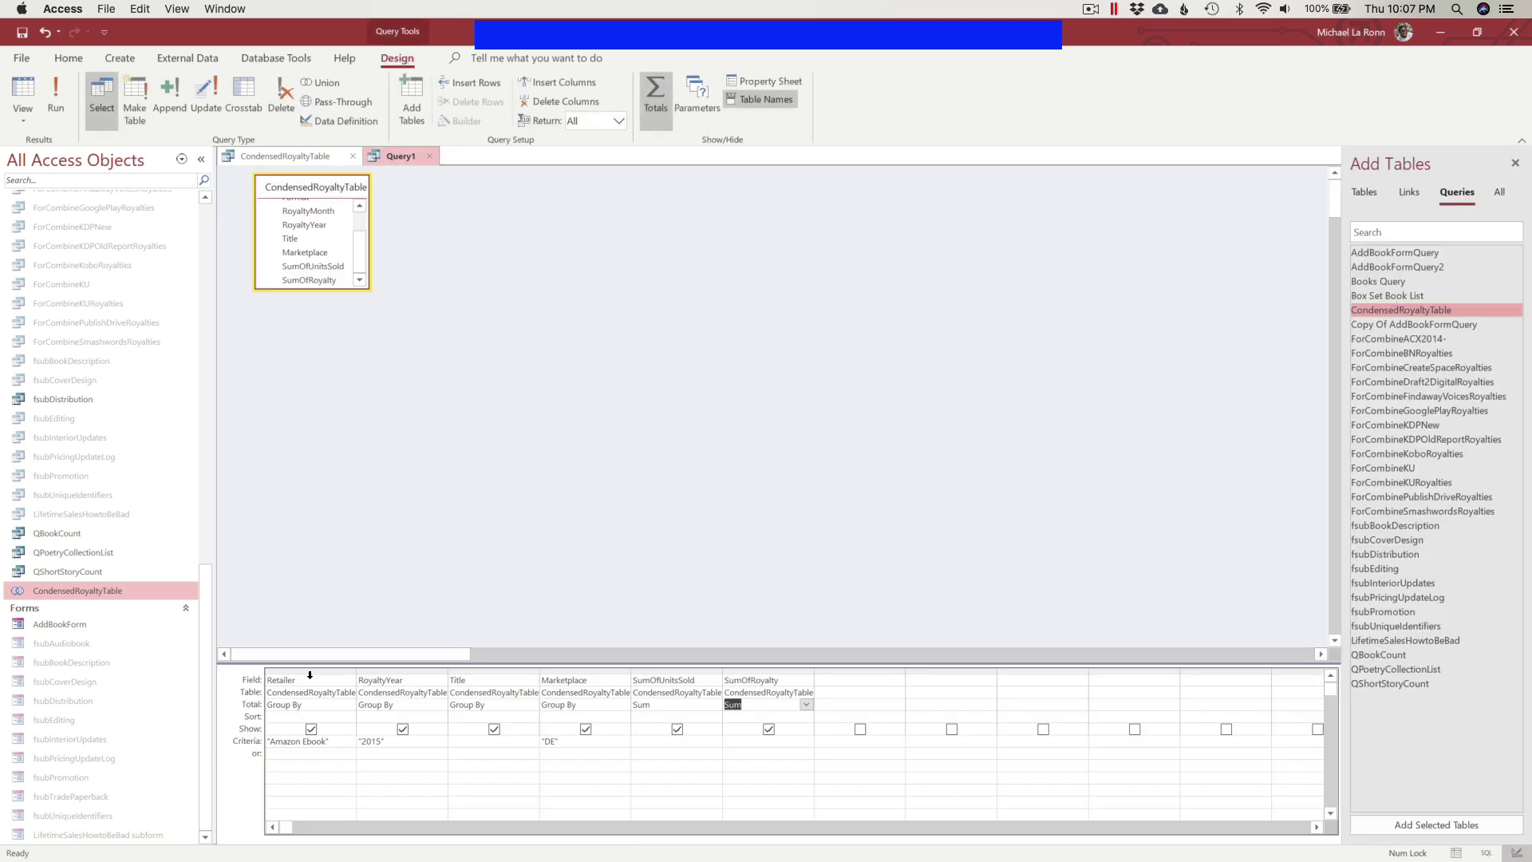
drag(329, 740, 219, 739)
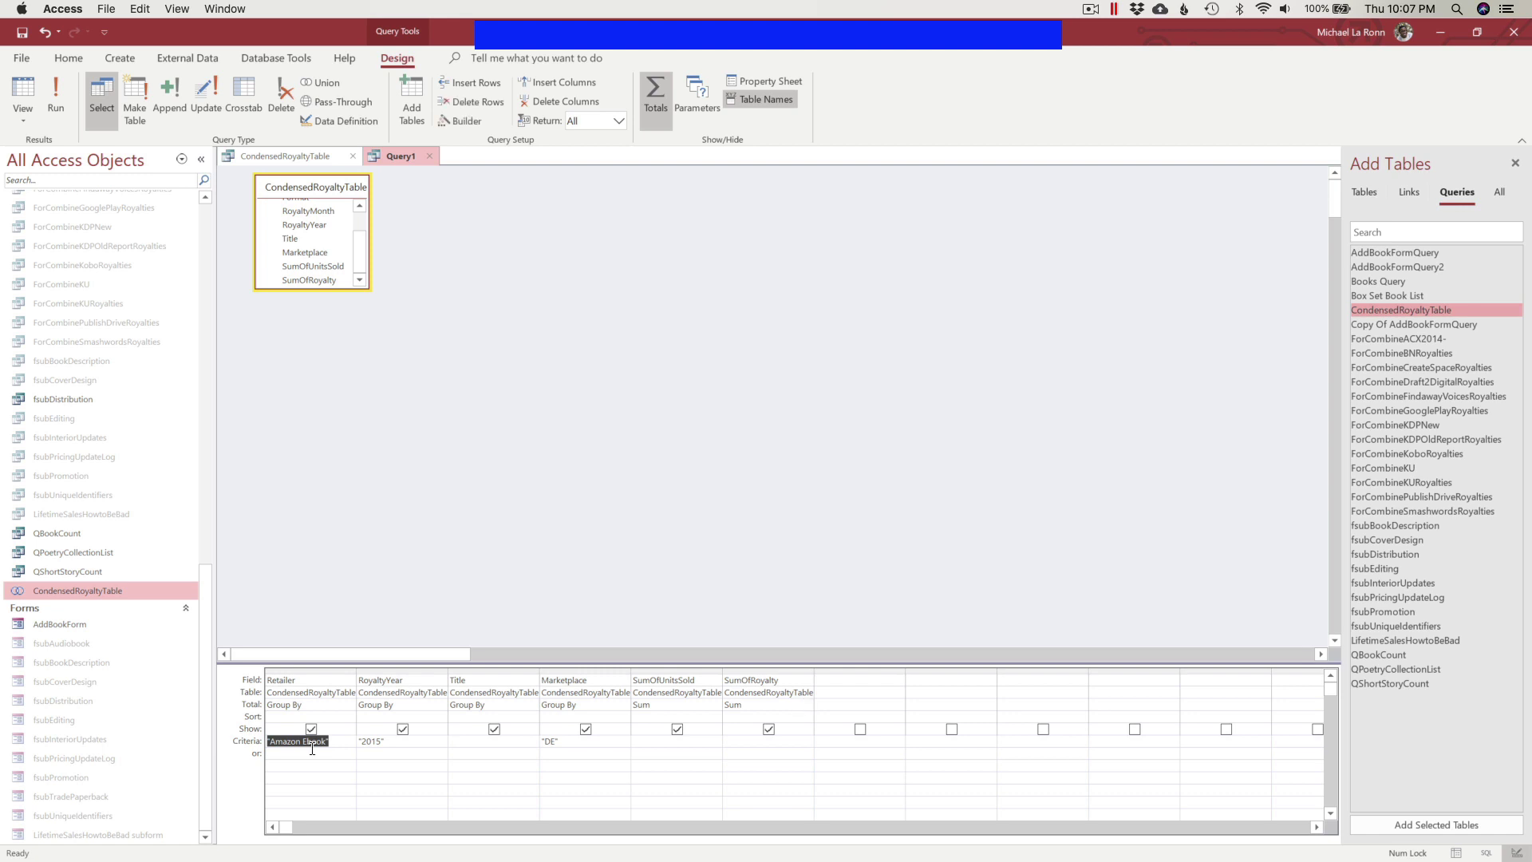
key(Delete)
click(56, 96)
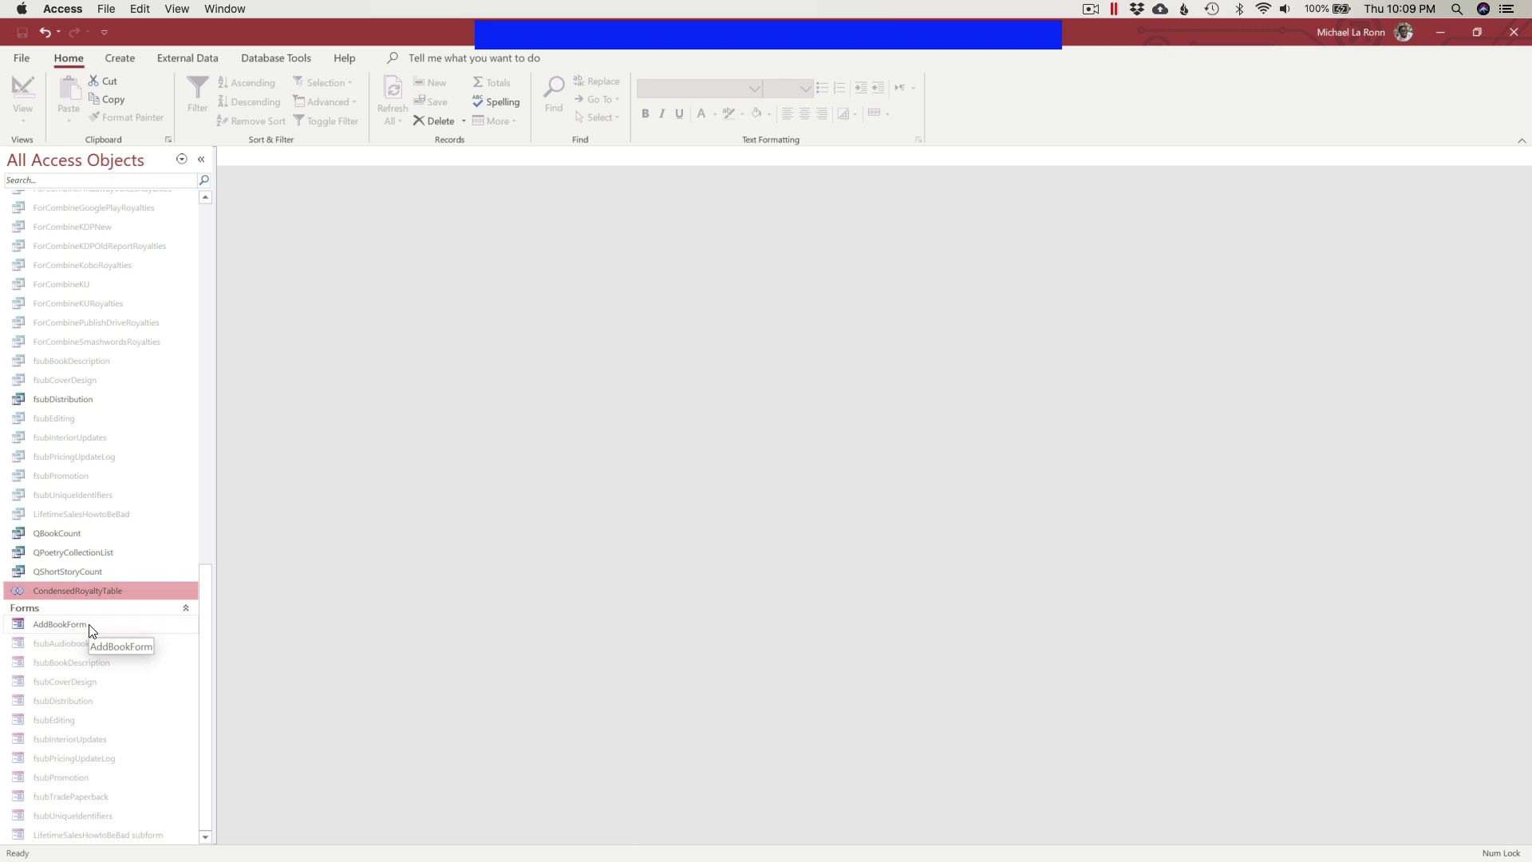
Step: Open the AddBookForm form and look up the book "Reconciled People"
double_click(89, 625)
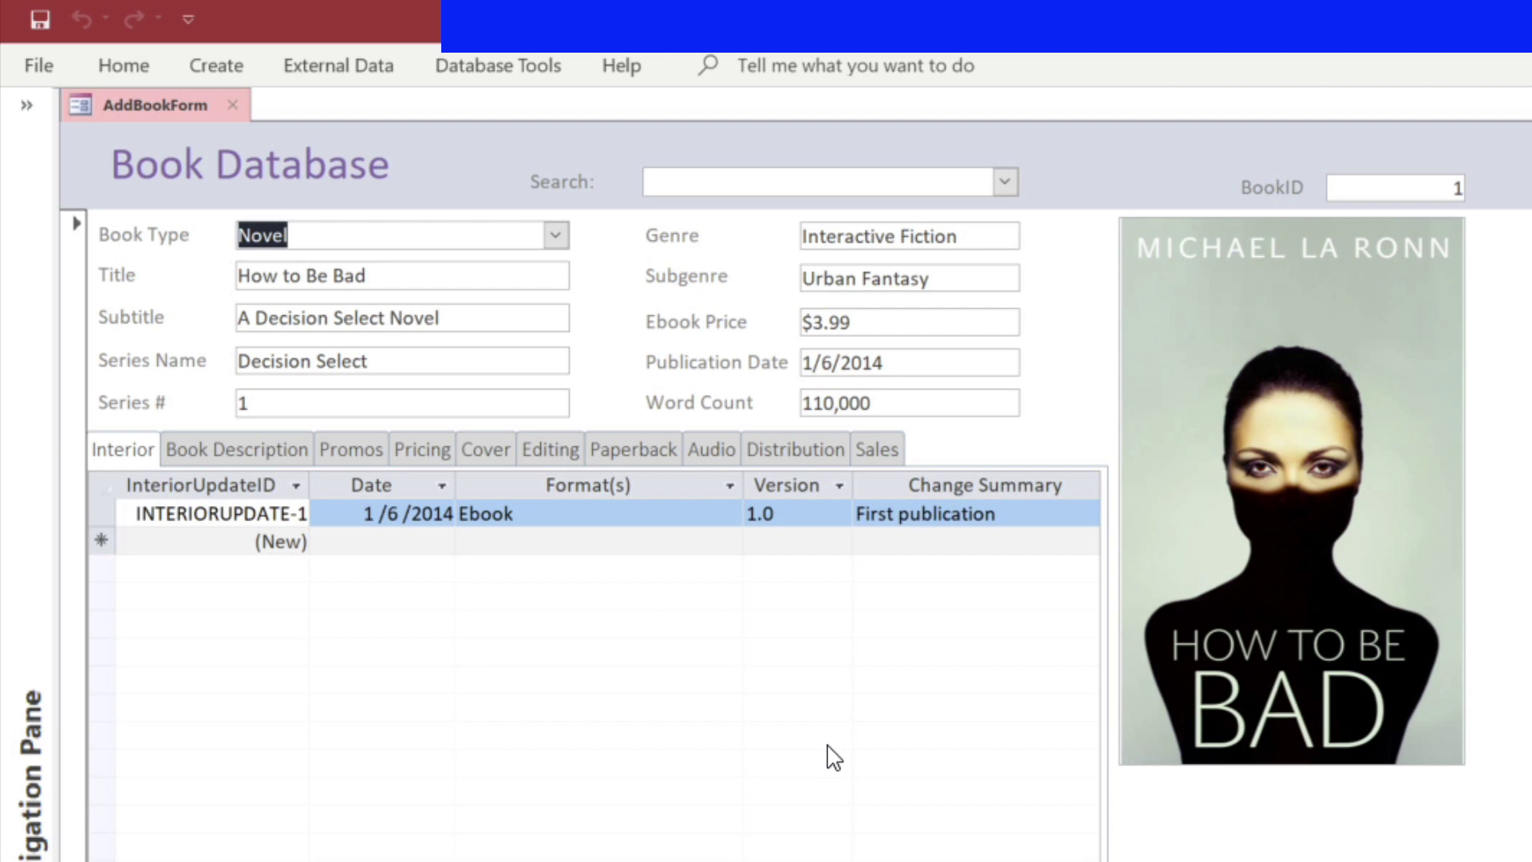
click(813, 183)
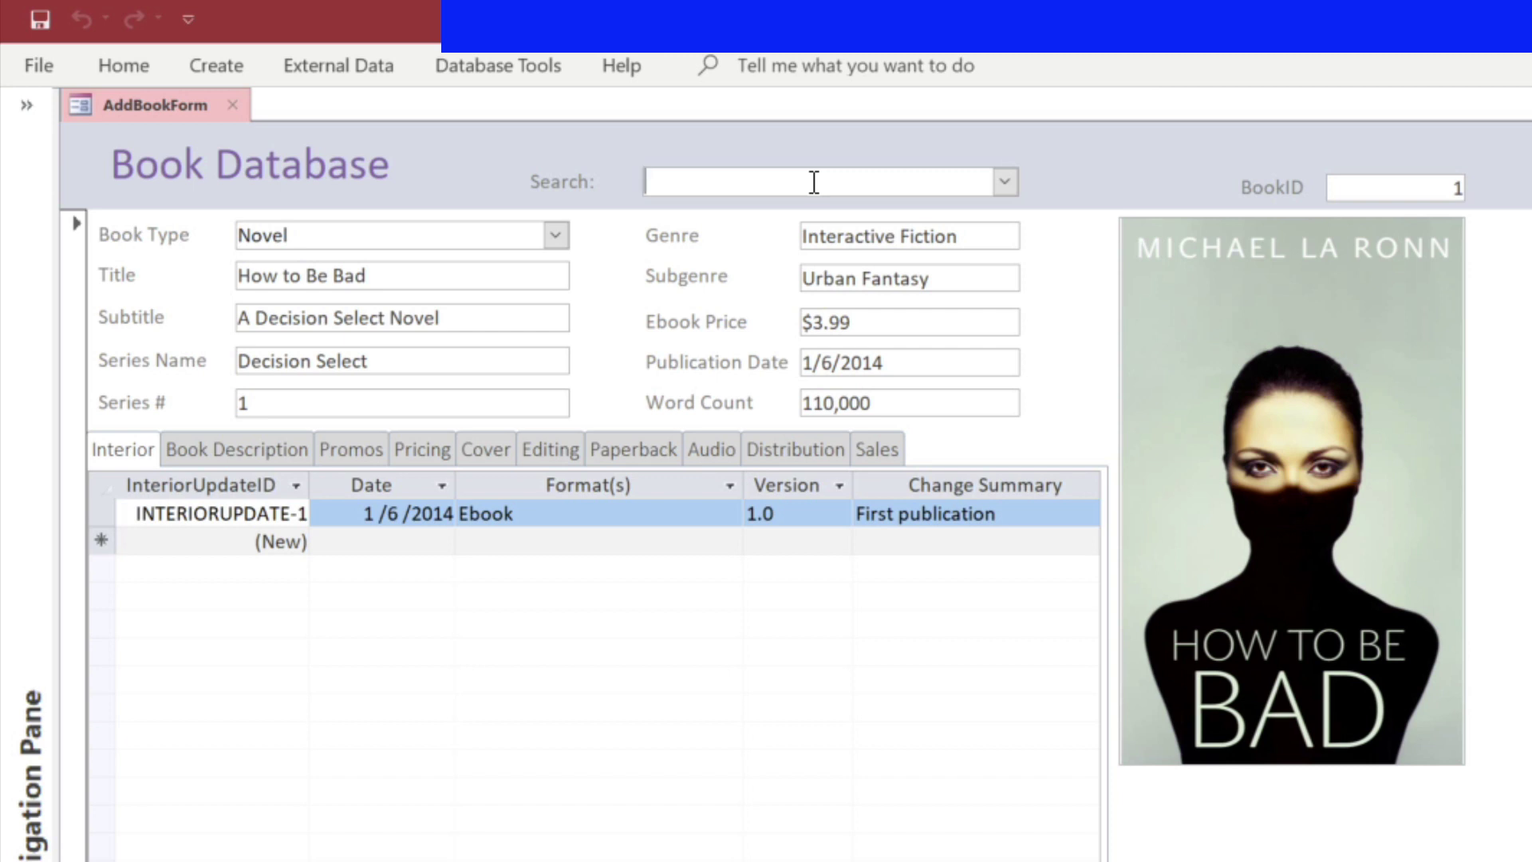
text(reconciled People)
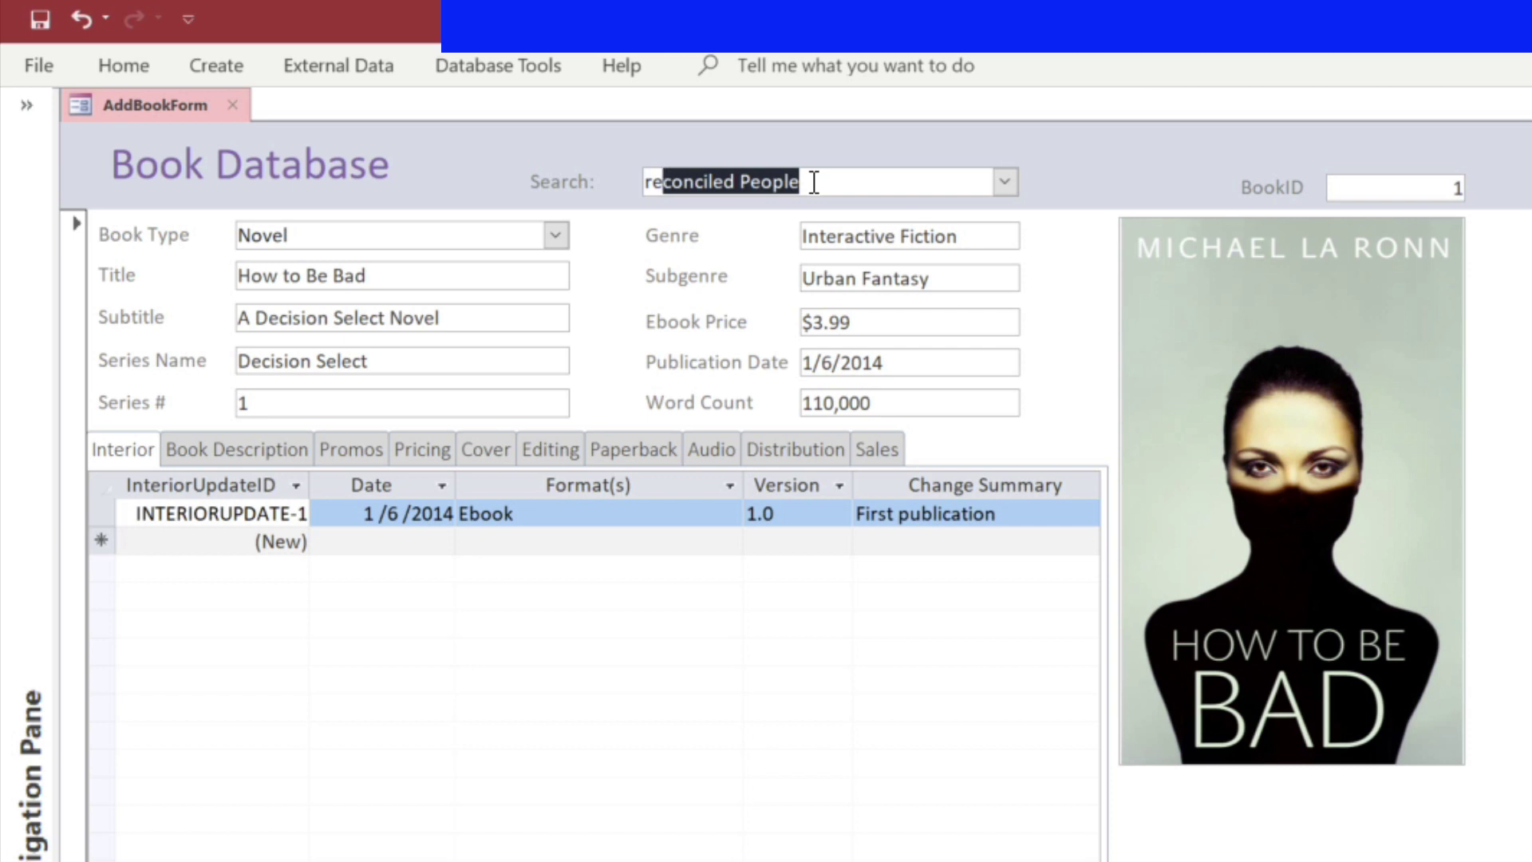
key(Return)
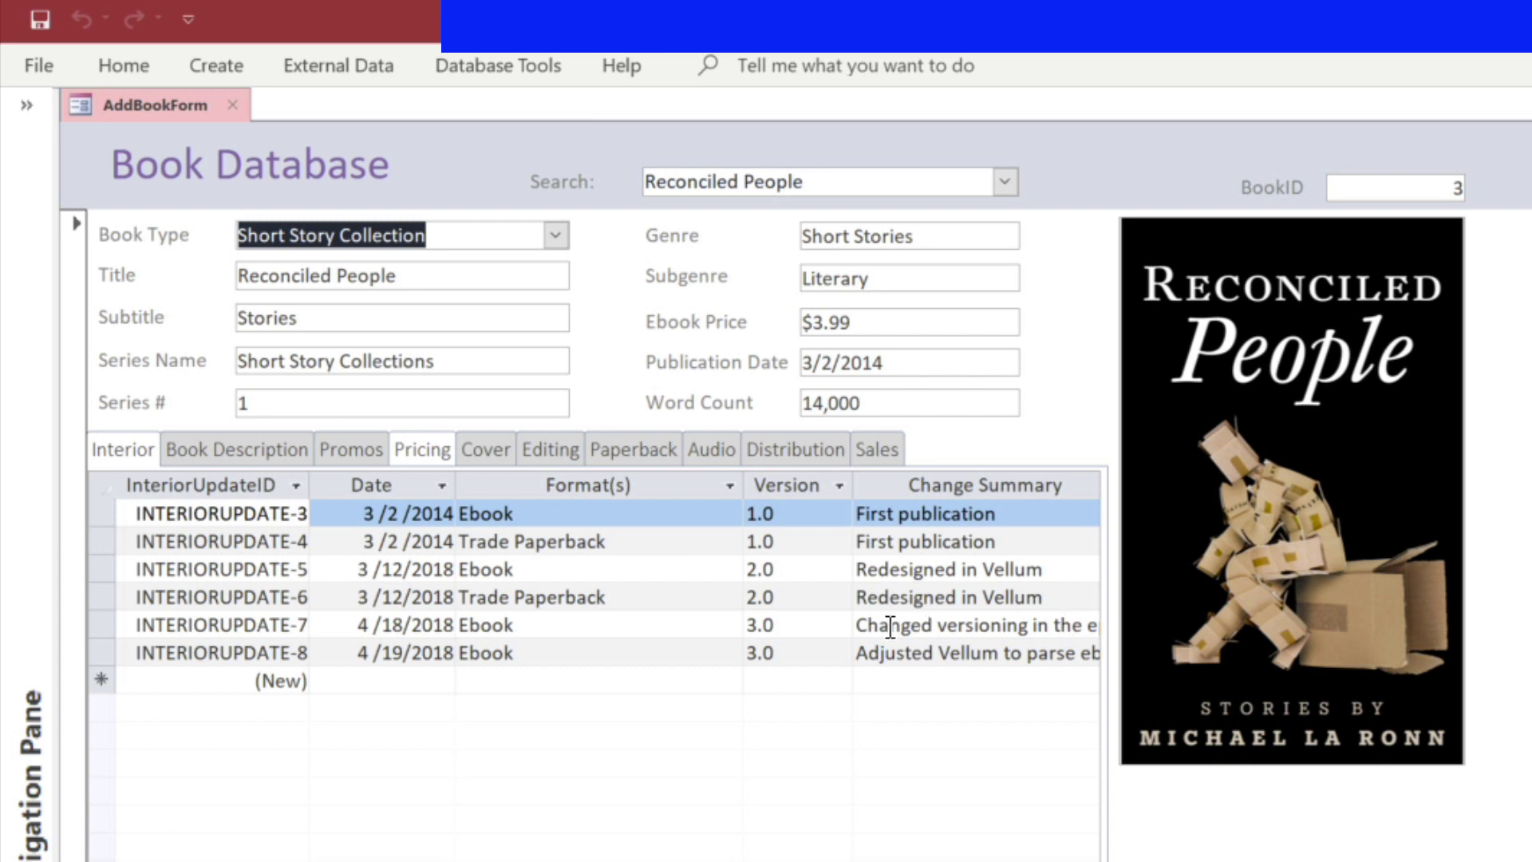
Step: Review the book's interior change summaries, followed by its description, promotion and pricing records
click(1065, 624)
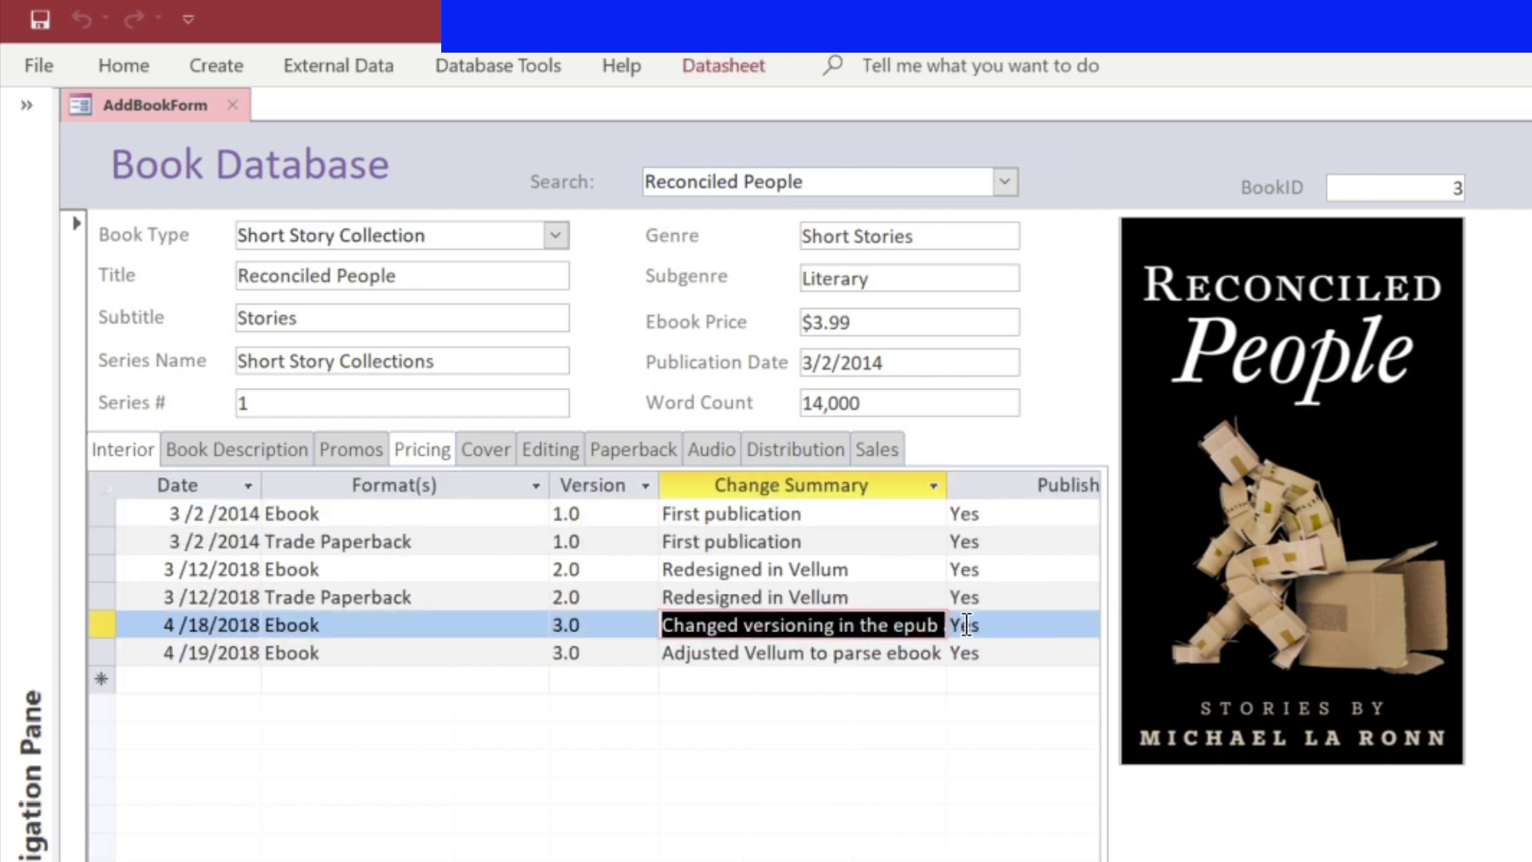
click(843, 653)
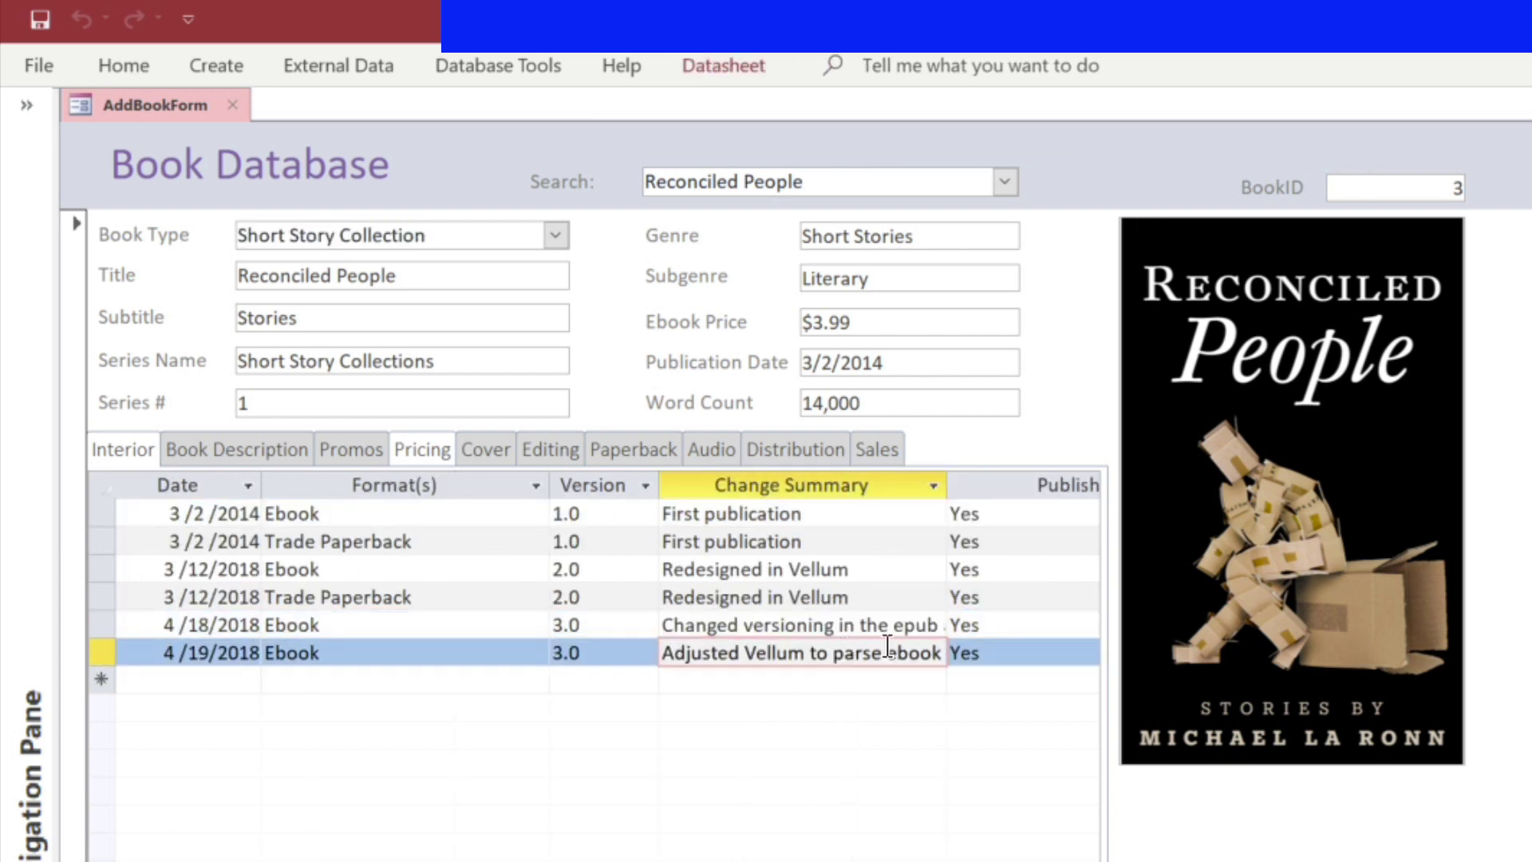
click(218, 458)
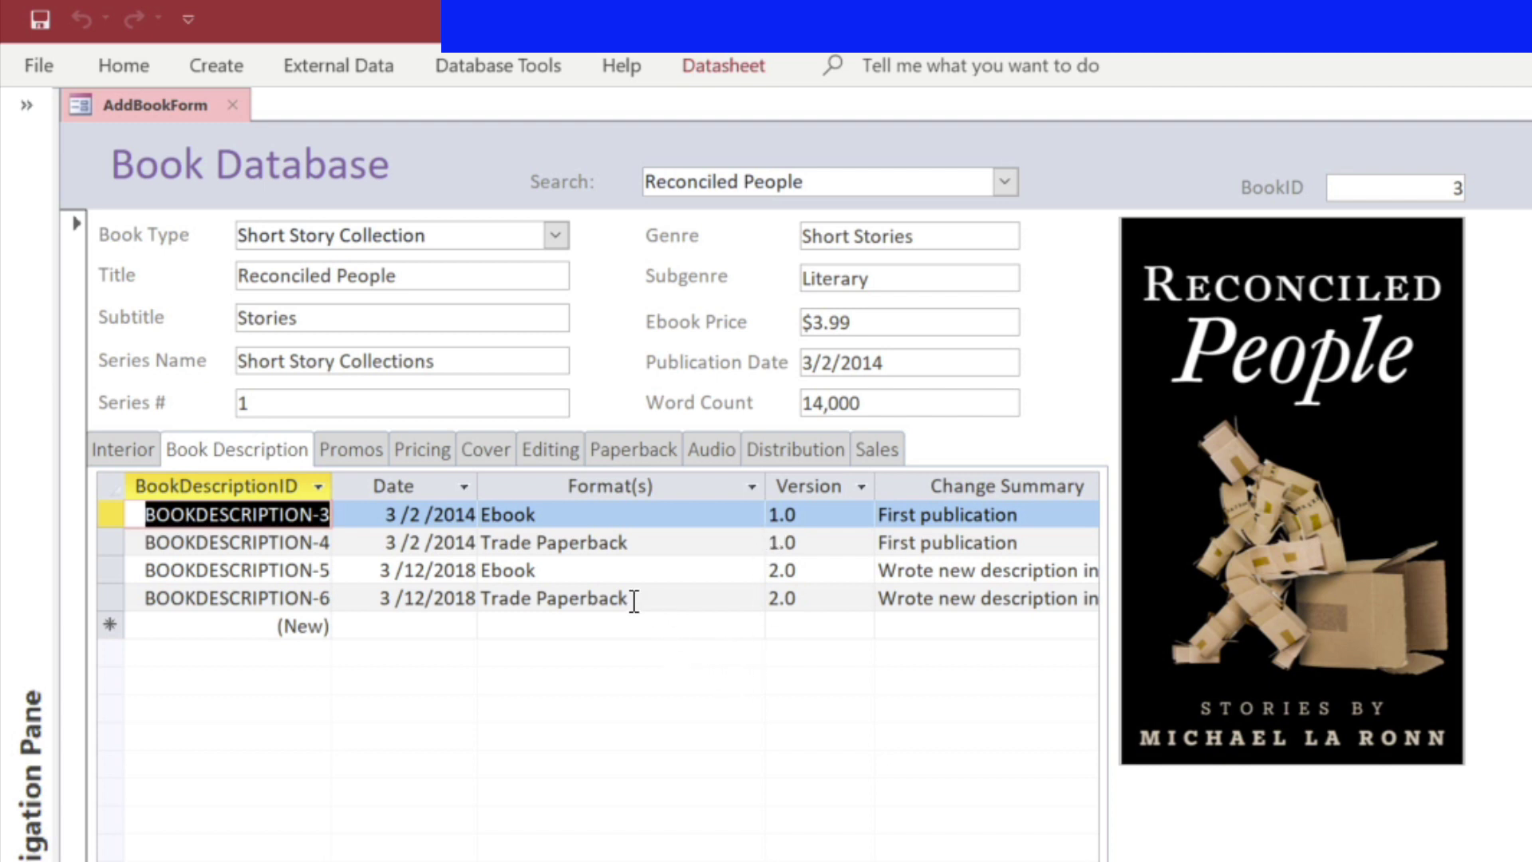
click(352, 450)
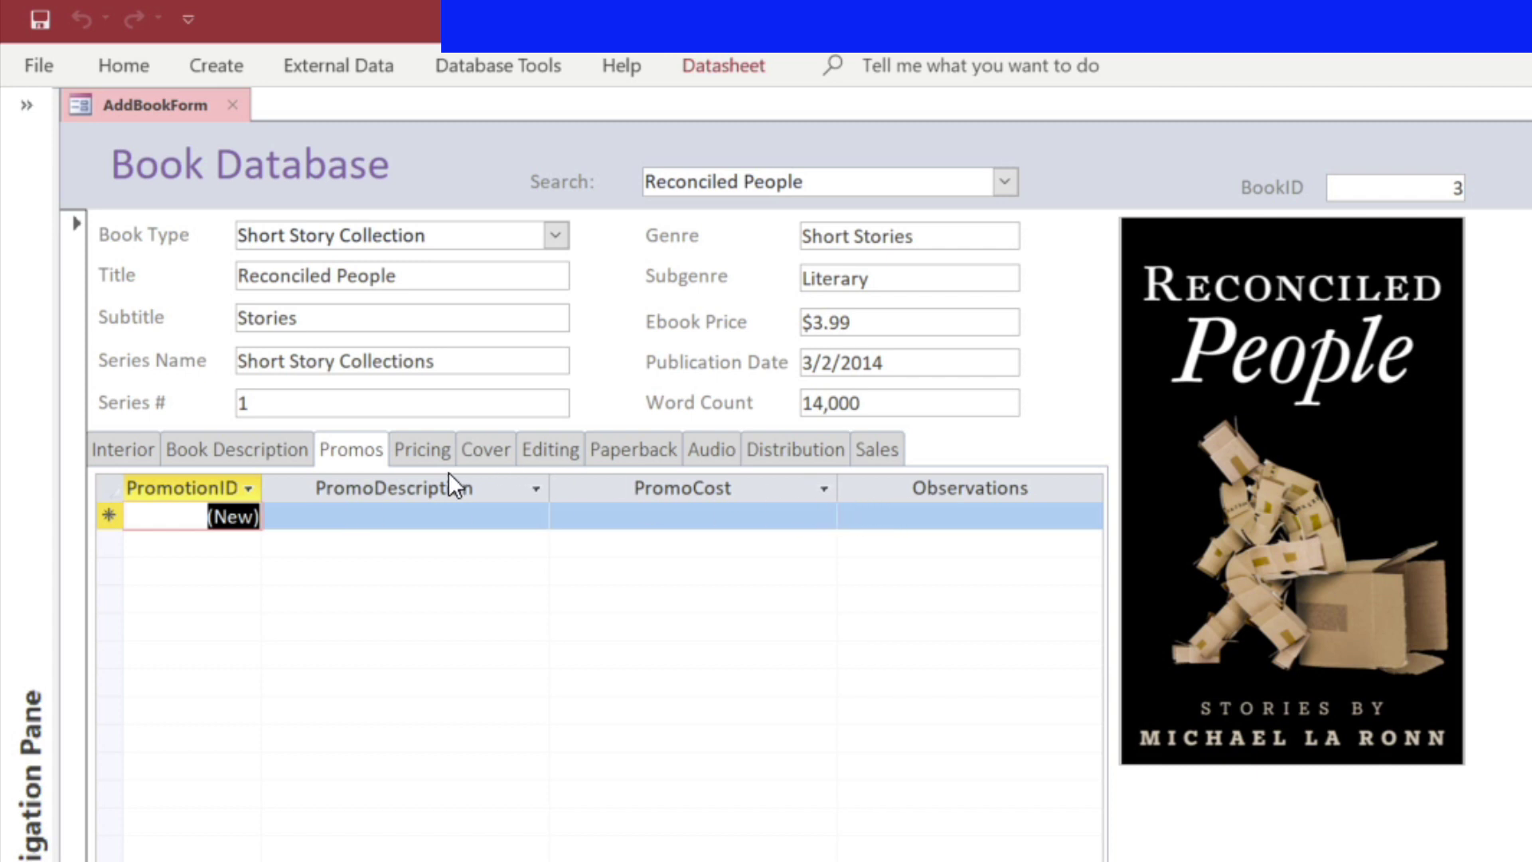
click(432, 453)
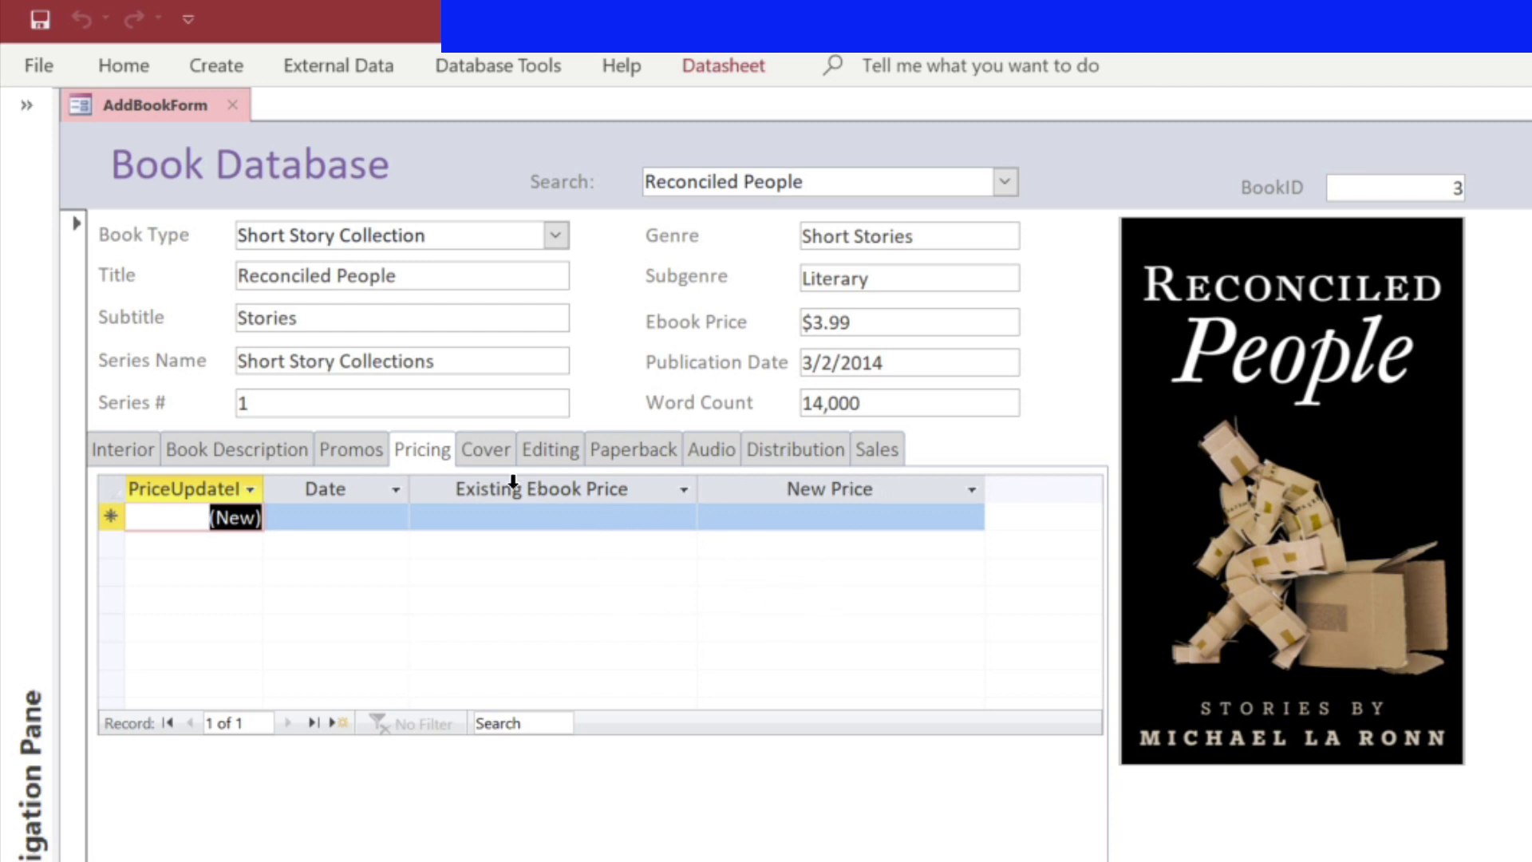
Step: Review the book's cover, editing, paperback and audiobook records, including the audiobook's length and ACX license columns
click(489, 454)
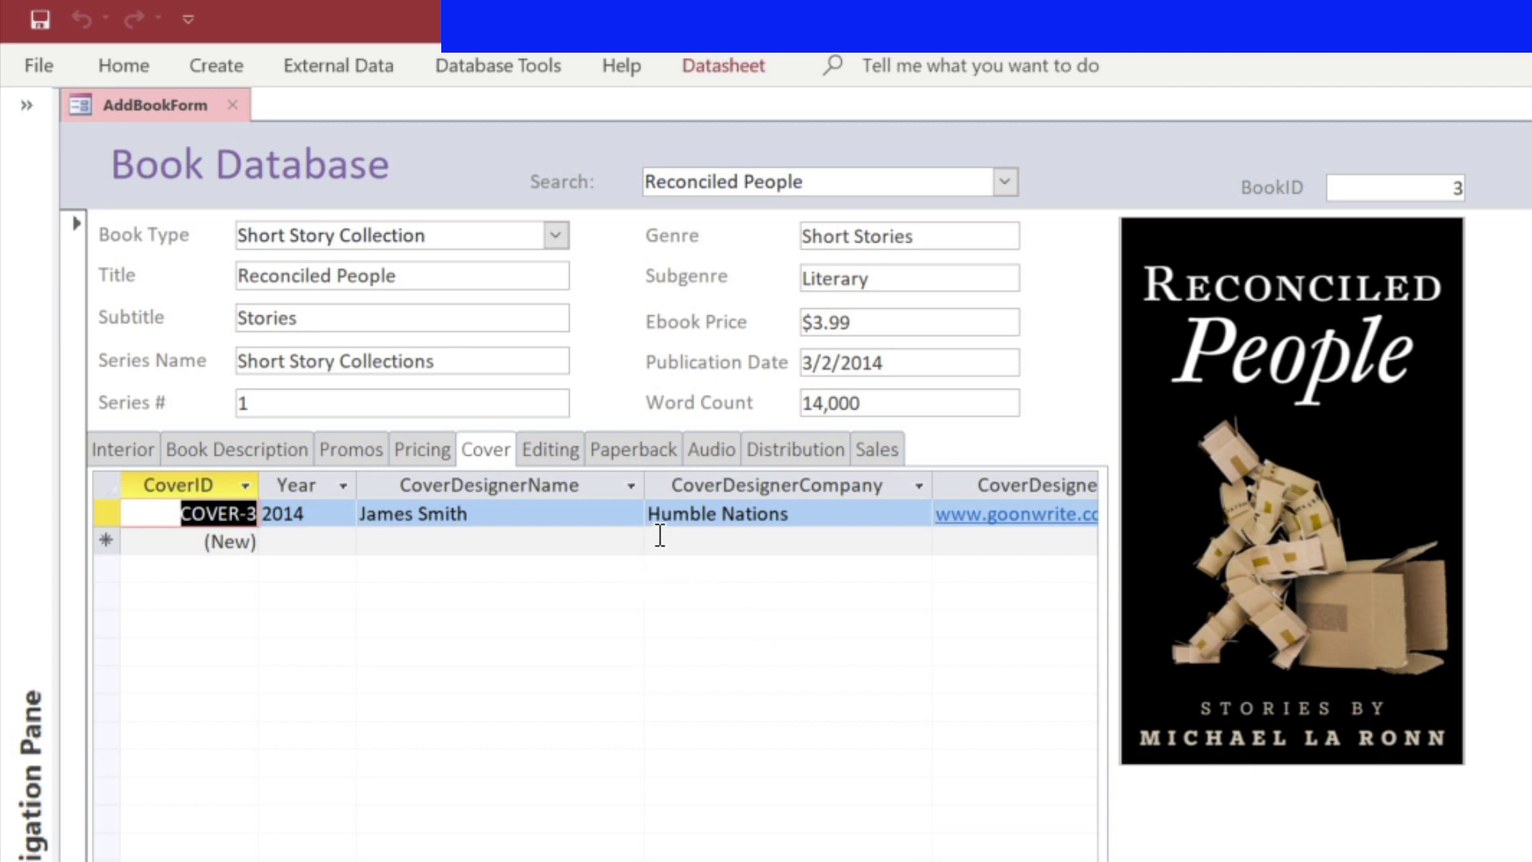
click(569, 460)
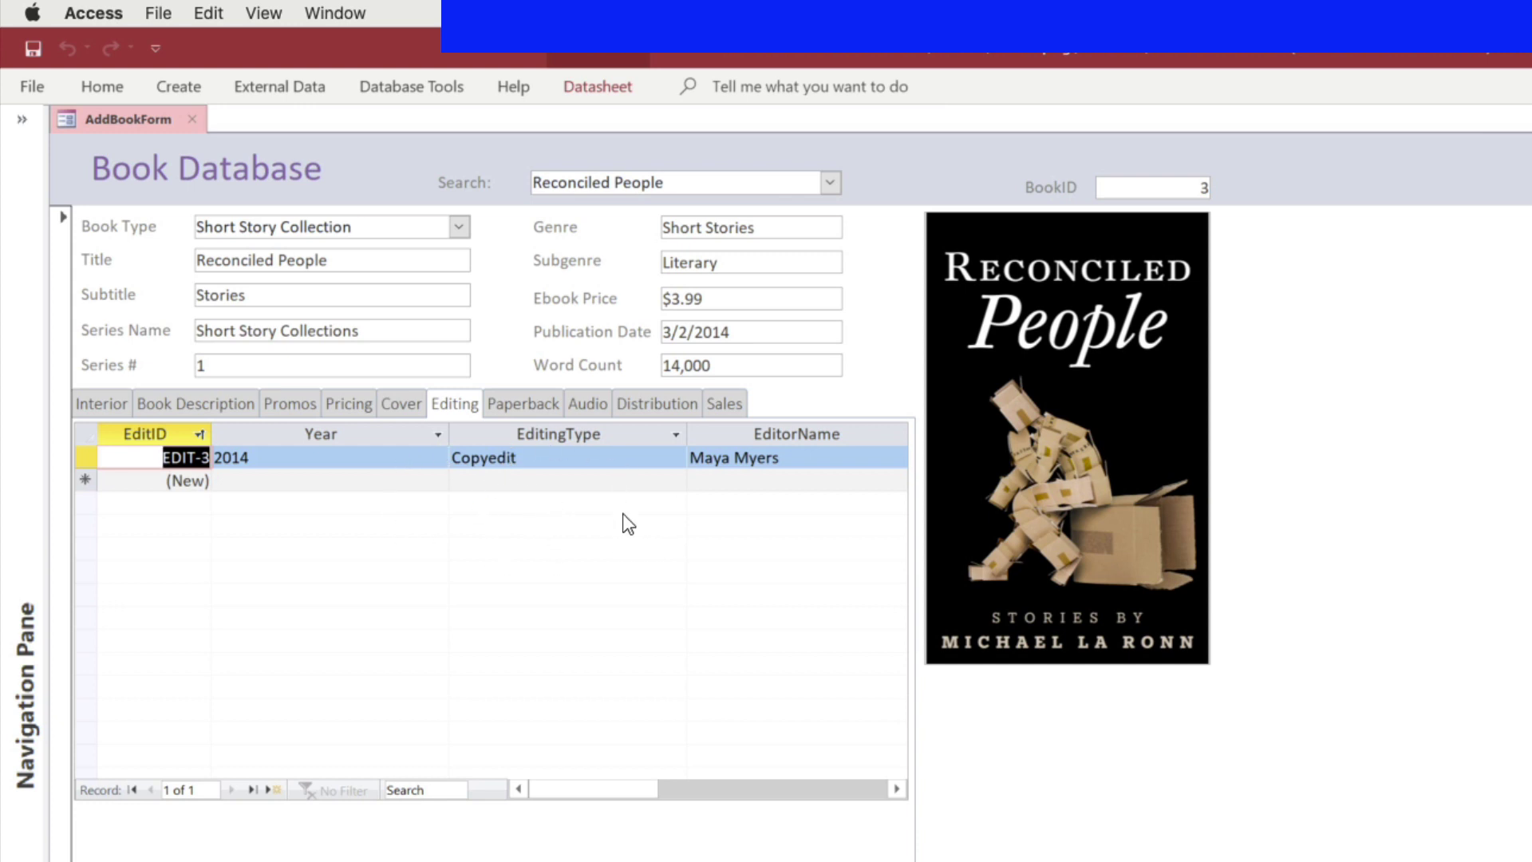
click(540, 409)
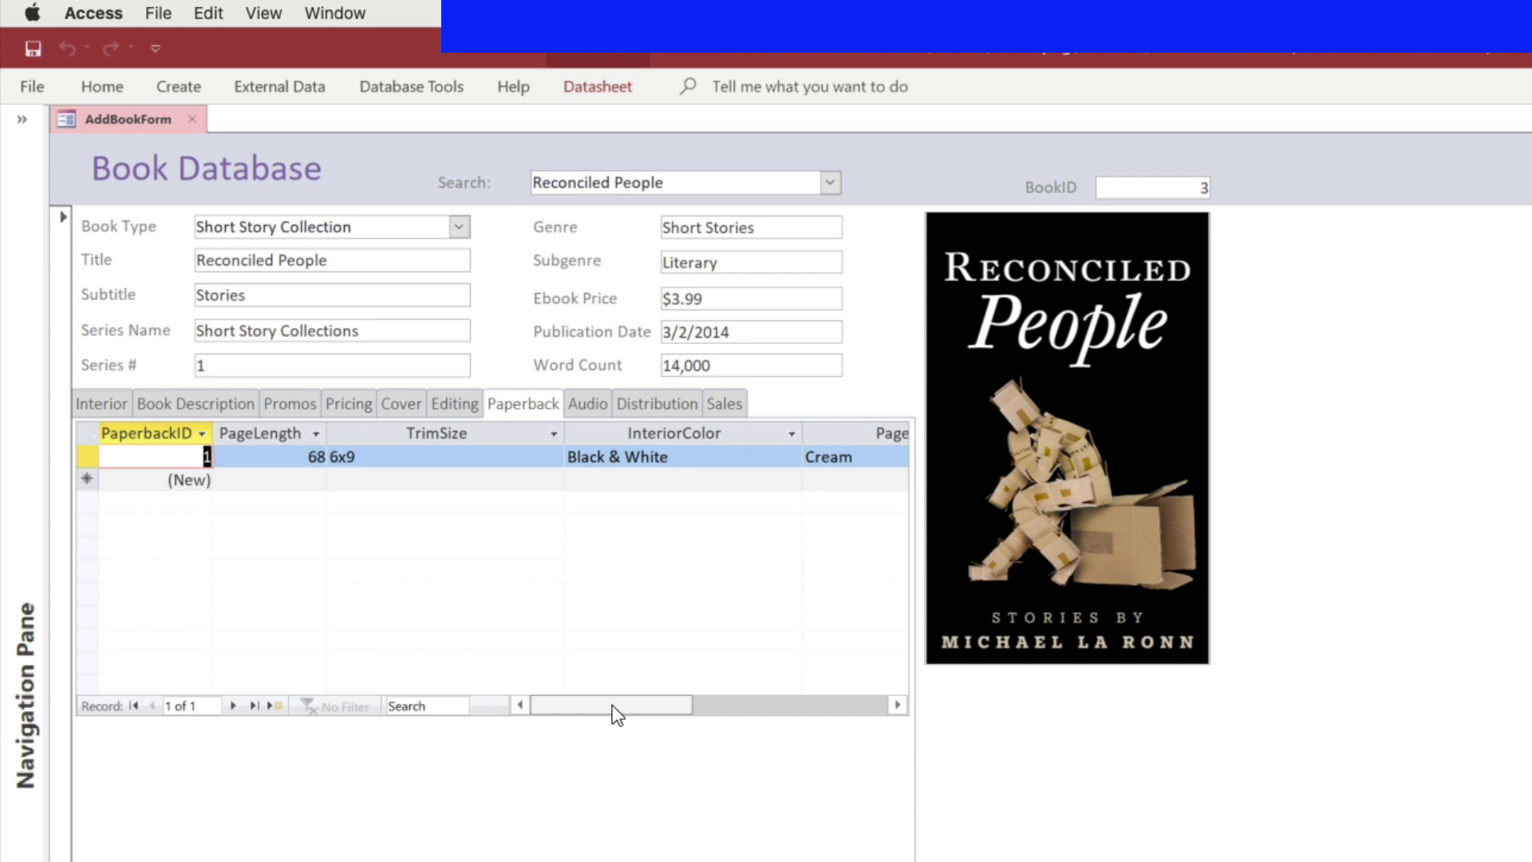
drag(624, 707, 578, 667)
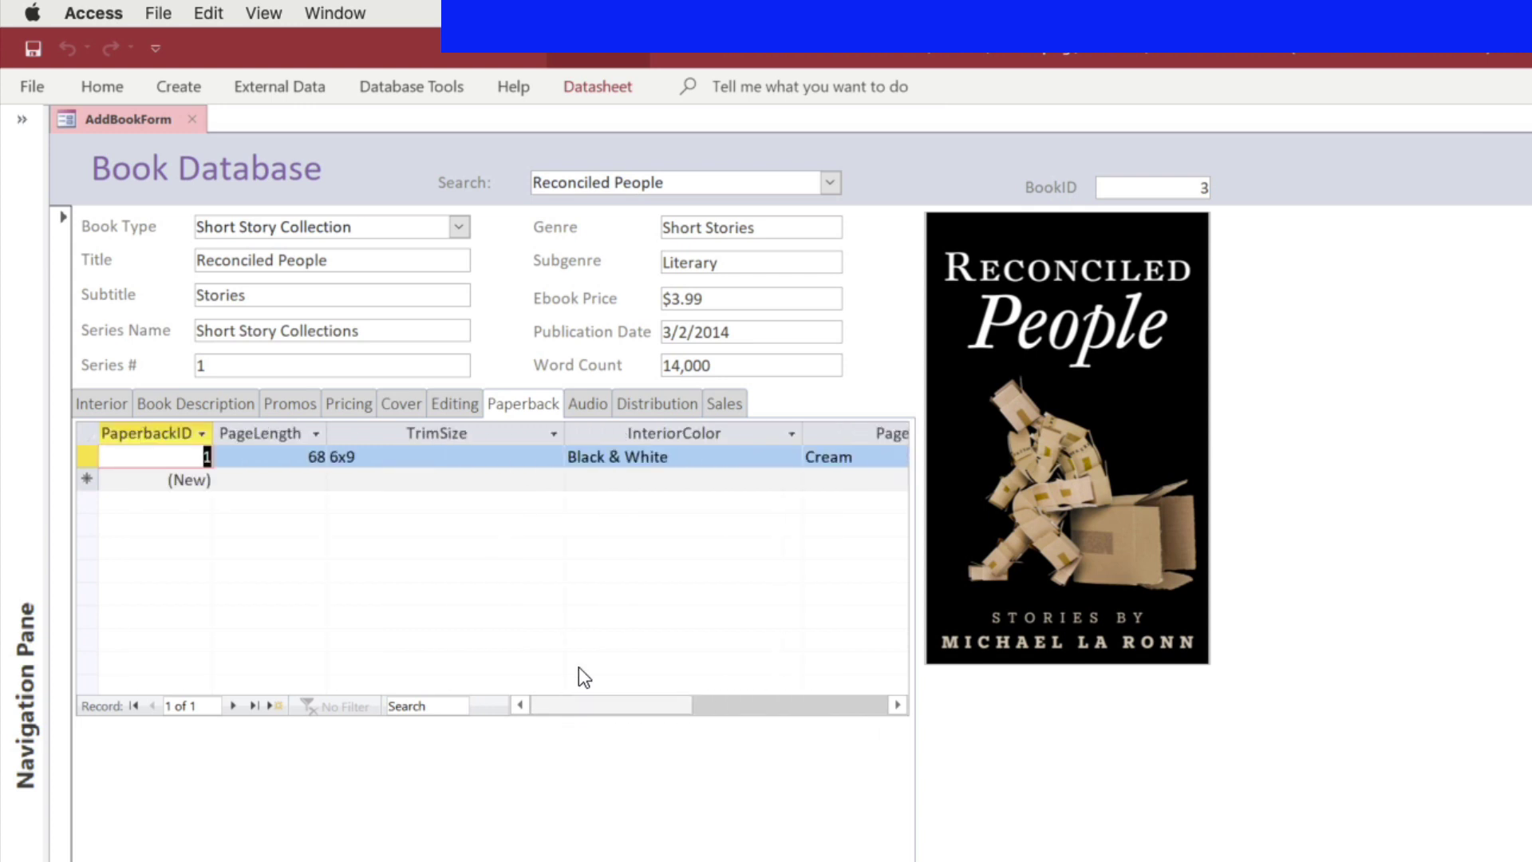
click(596, 406)
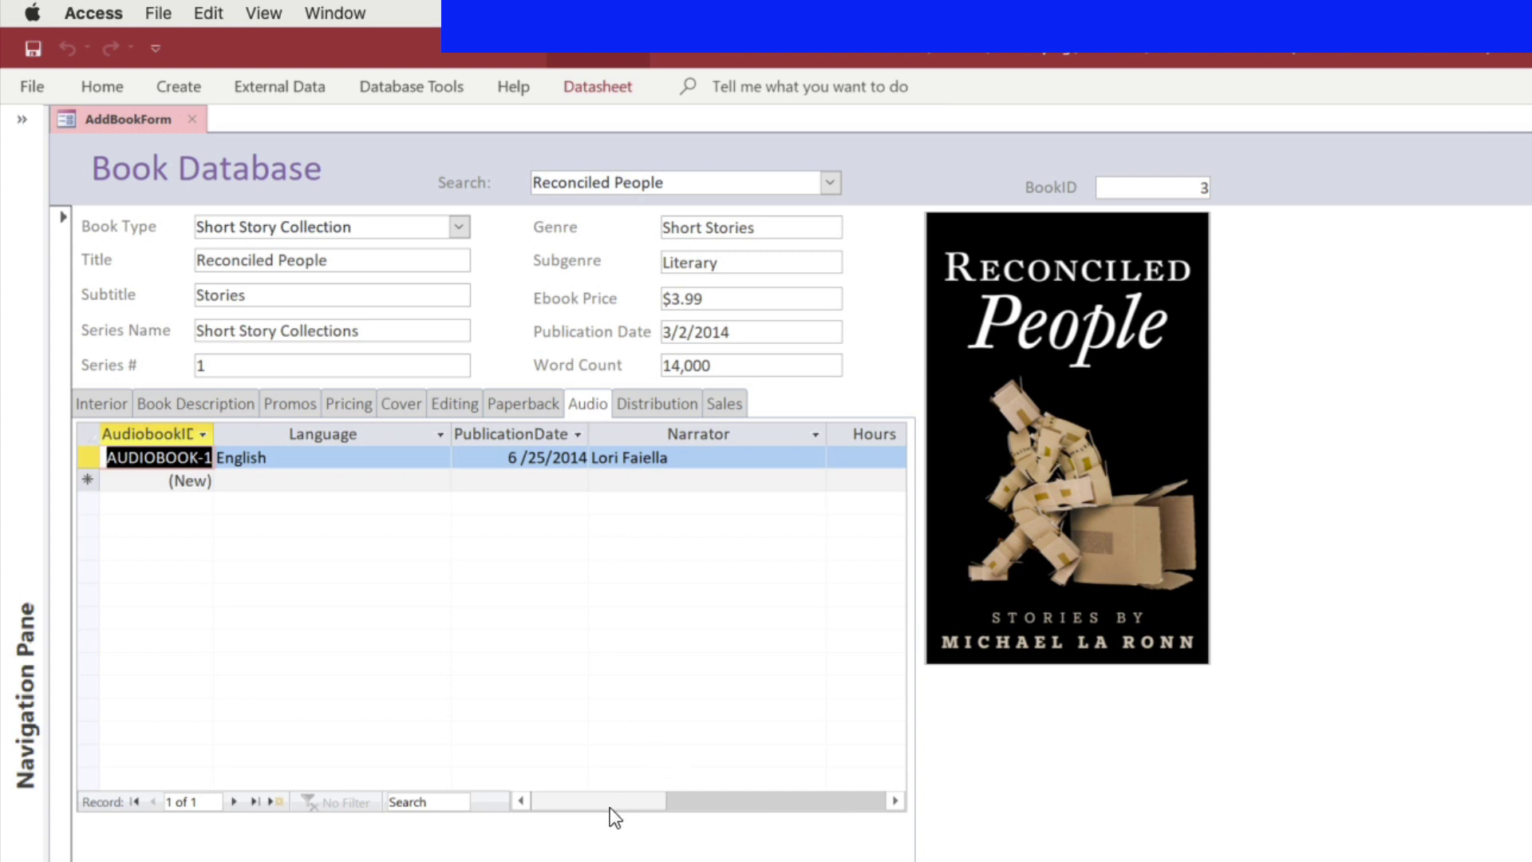
drag(610, 807, 760, 822)
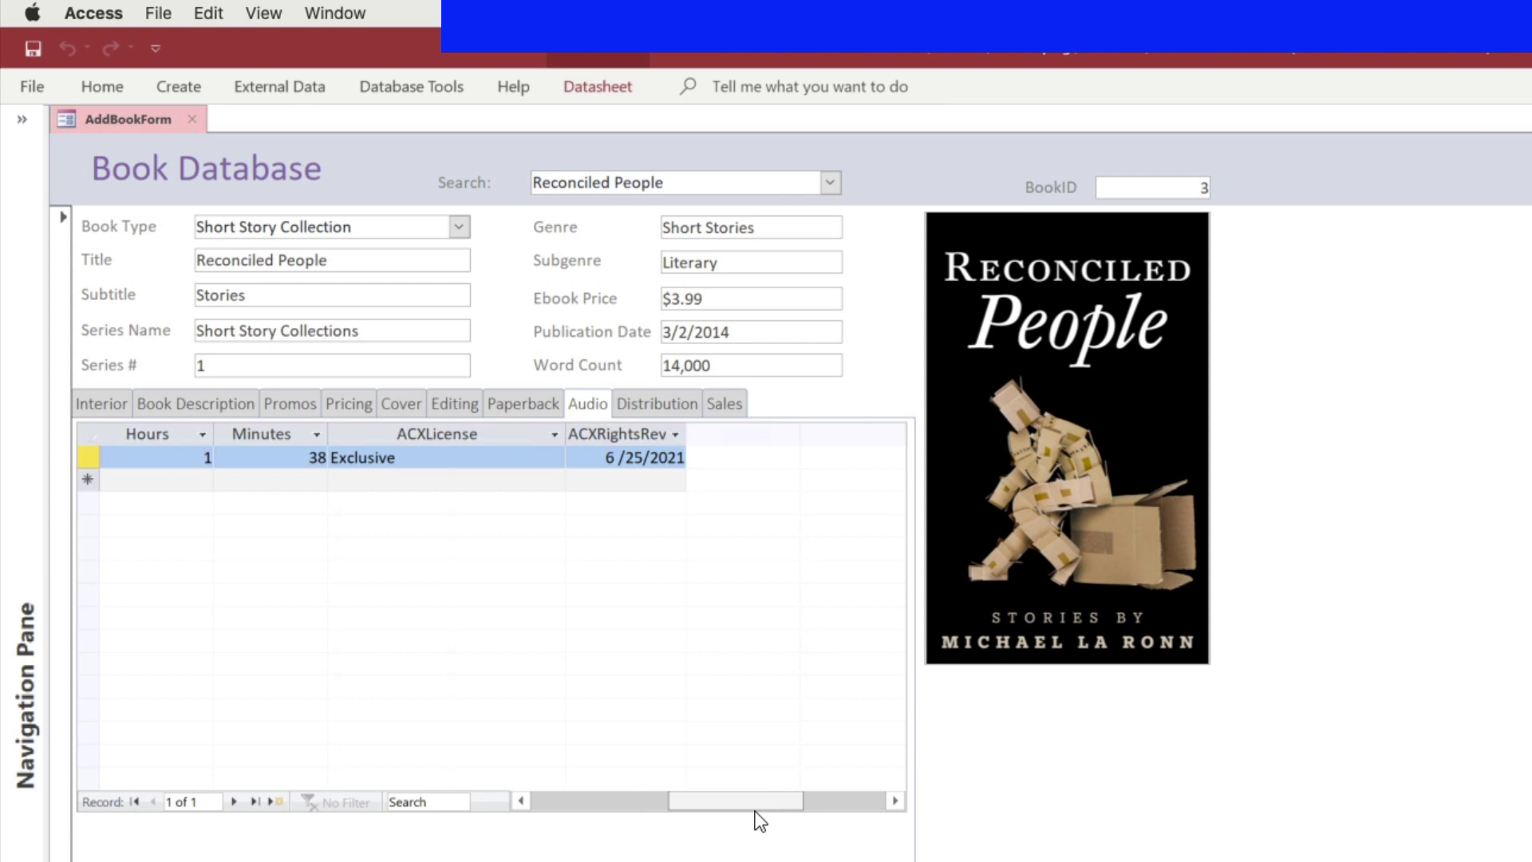
drag(757, 821, 585, 807)
Step: Look through all the book's distribution store links, then view its sales charts
click(677, 404)
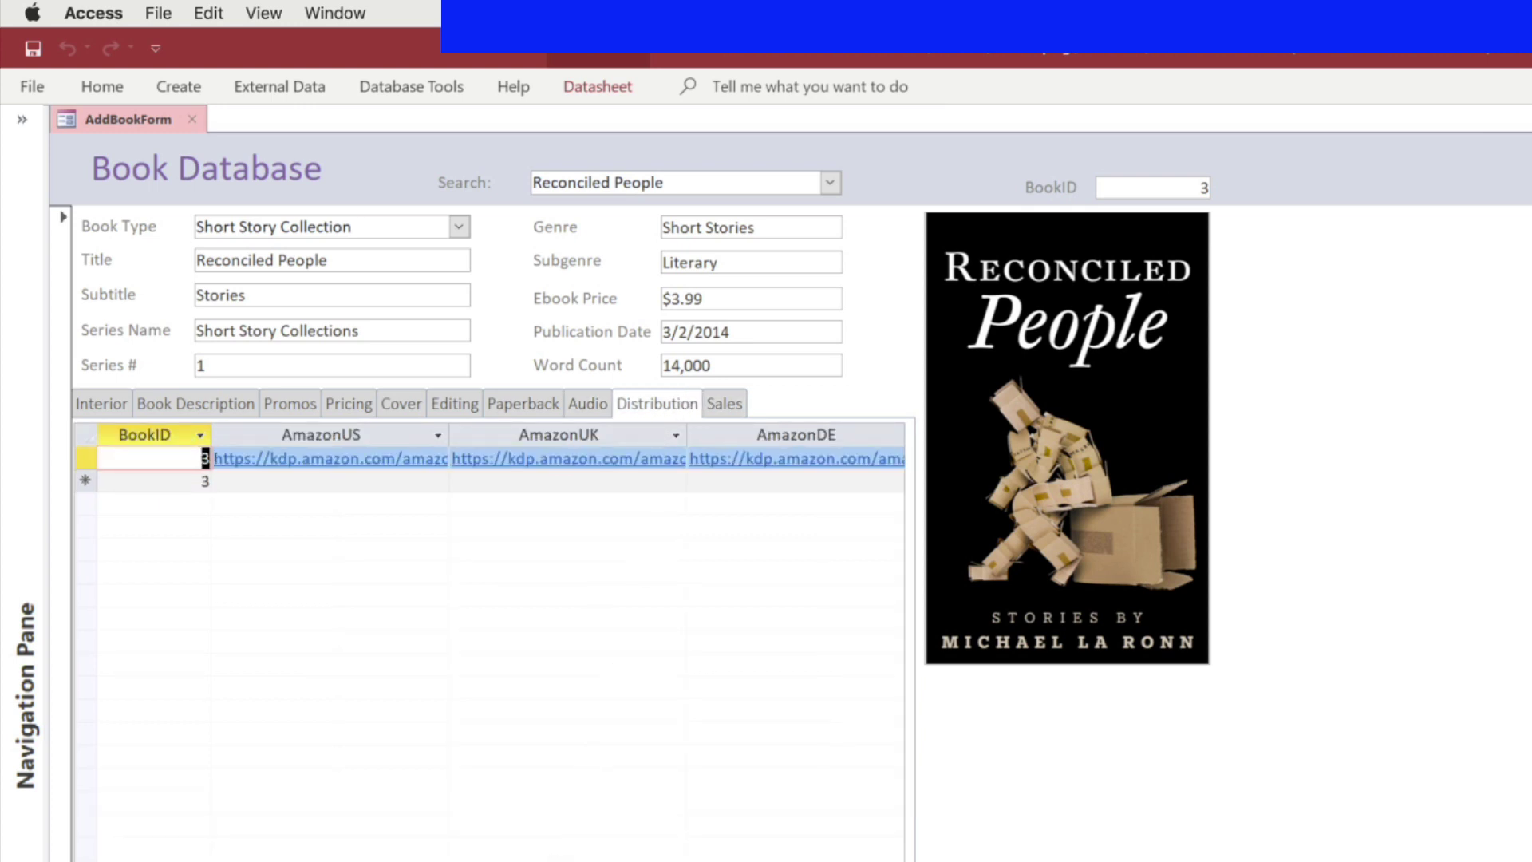
scroll(490, 559, right, 3)
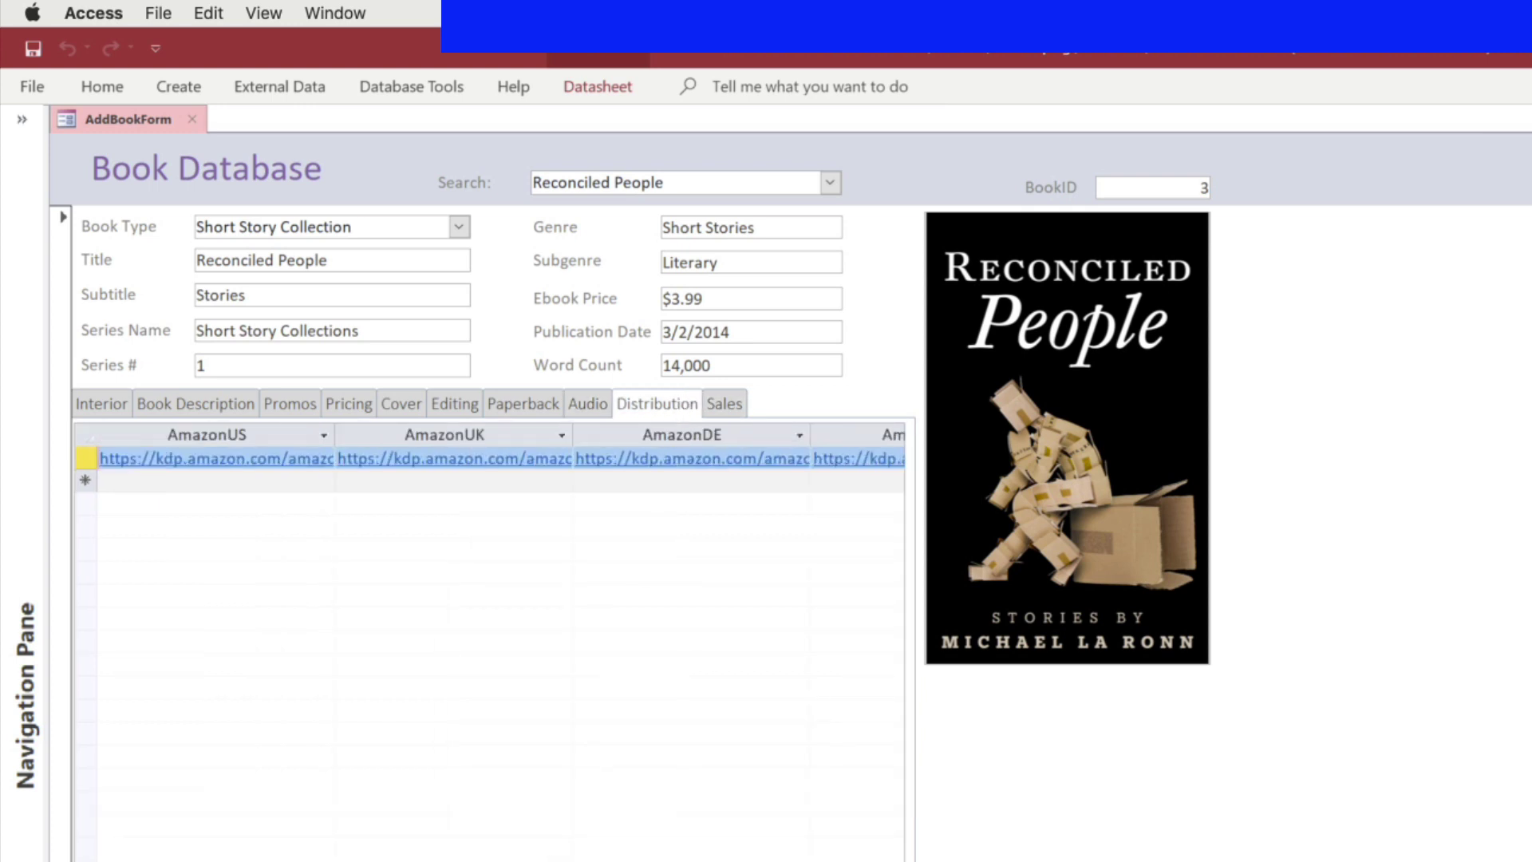
scroll(490, 558, right, 2)
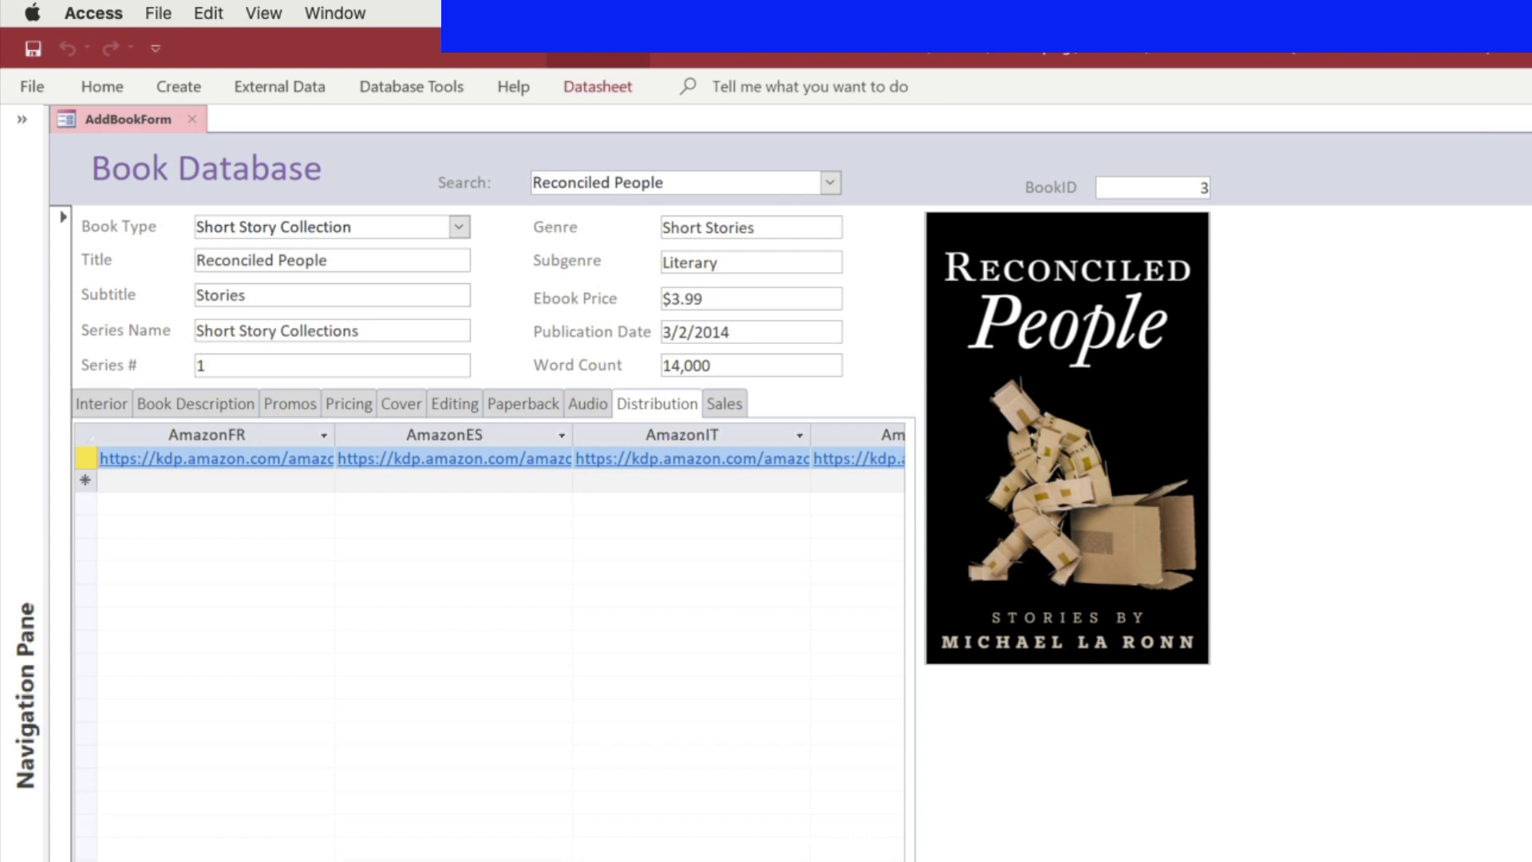
scroll(490, 559, right, 5)
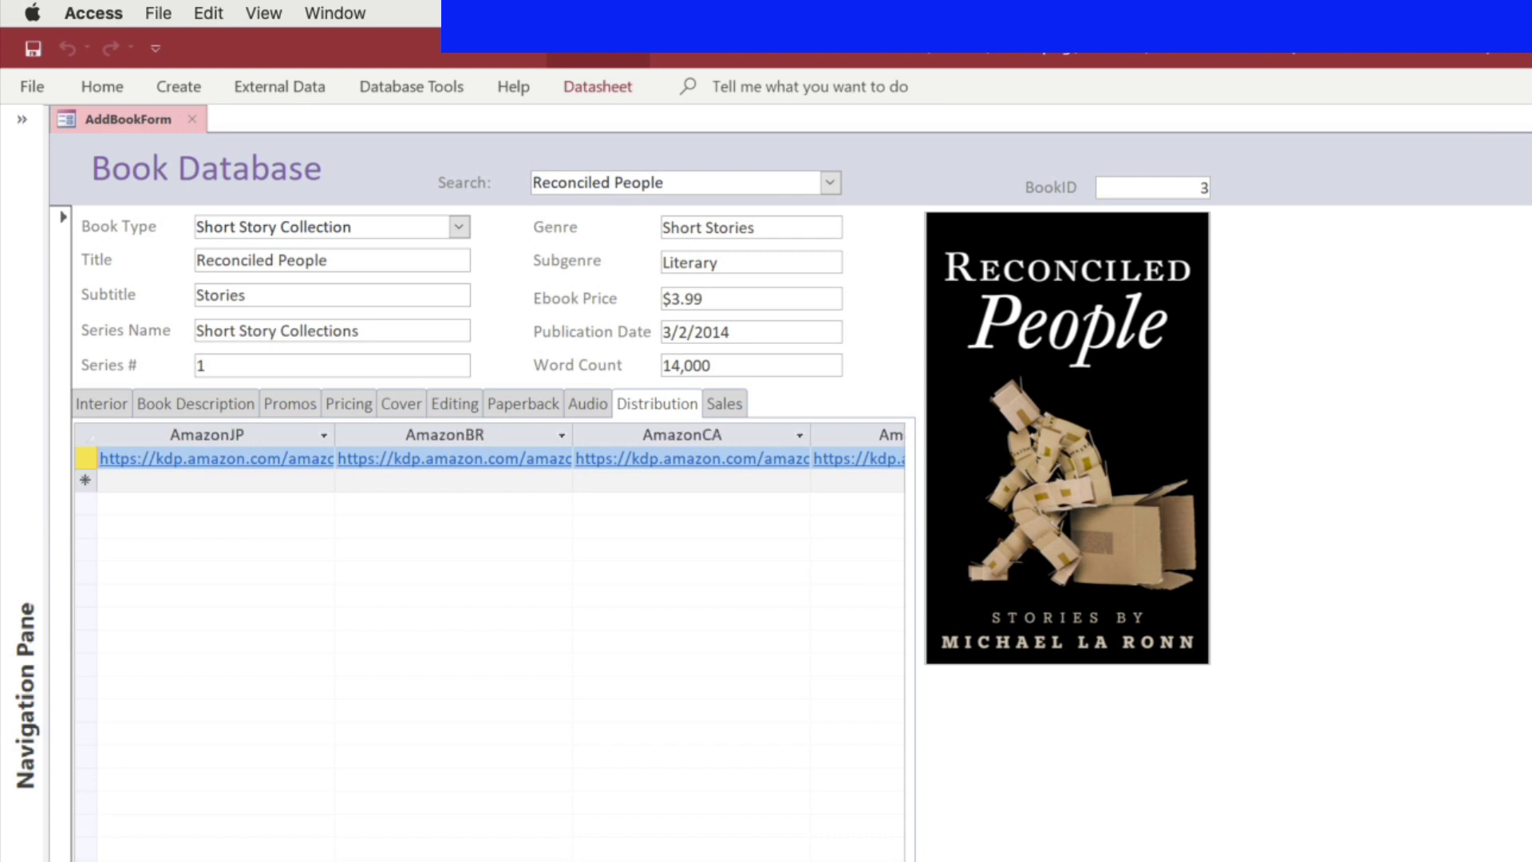
scroll(490, 559, right, 2)
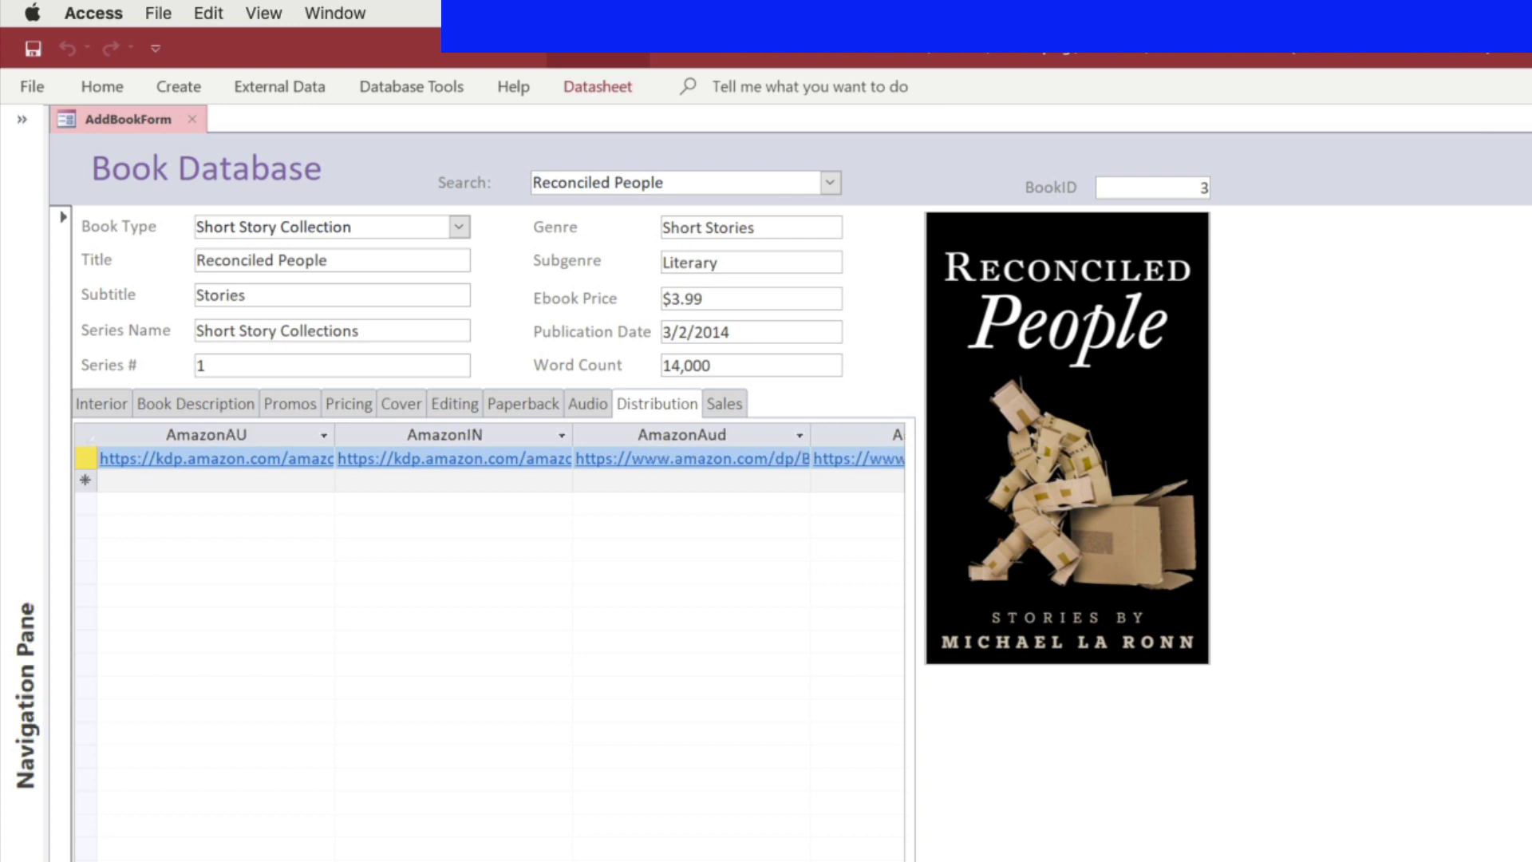
scroll(490, 558, right, 7)
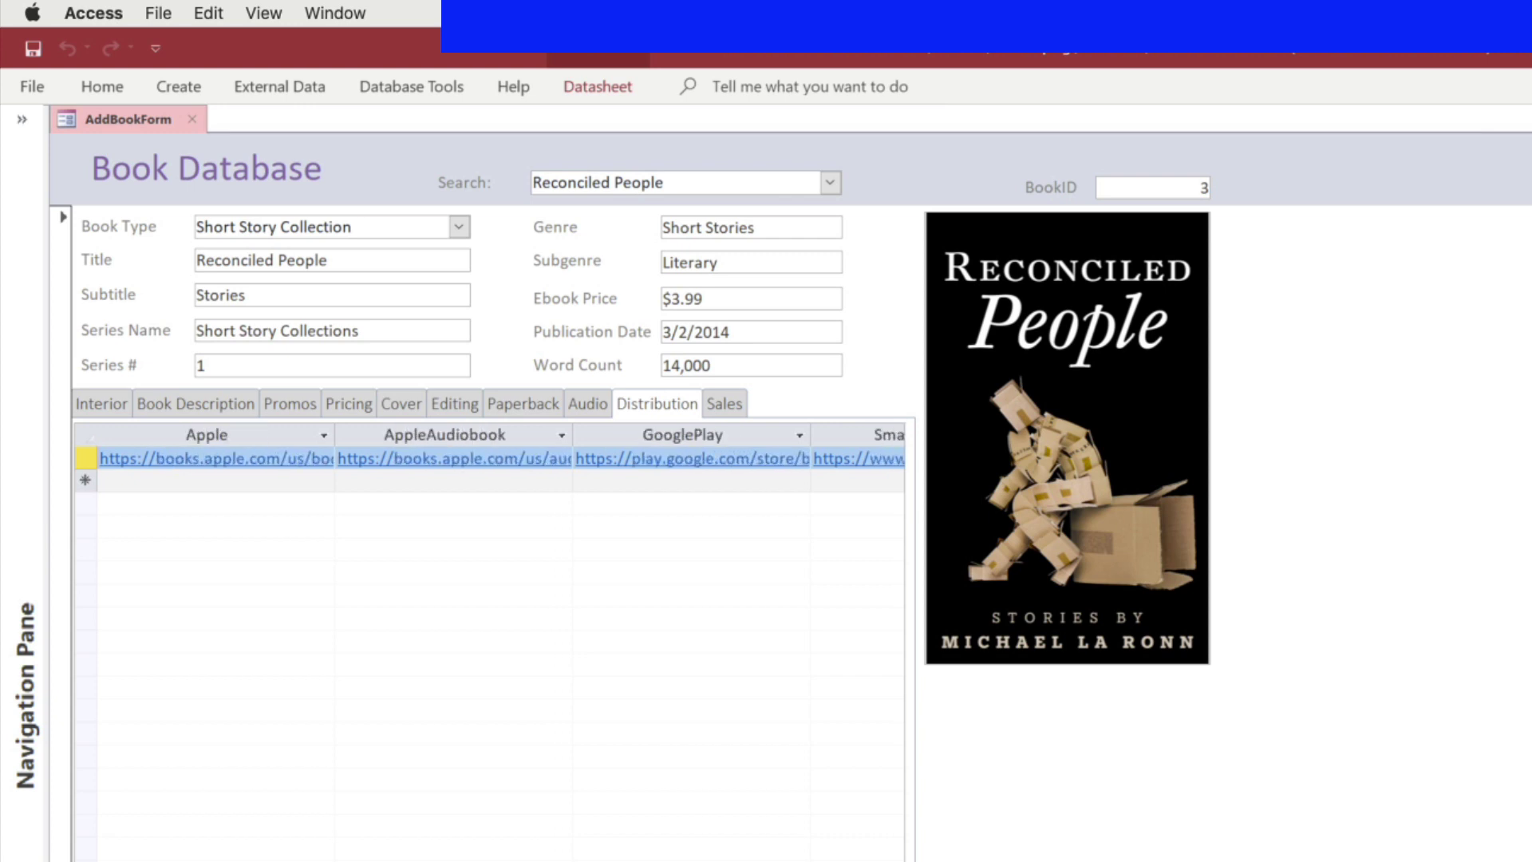
scroll(490, 559, left, 20)
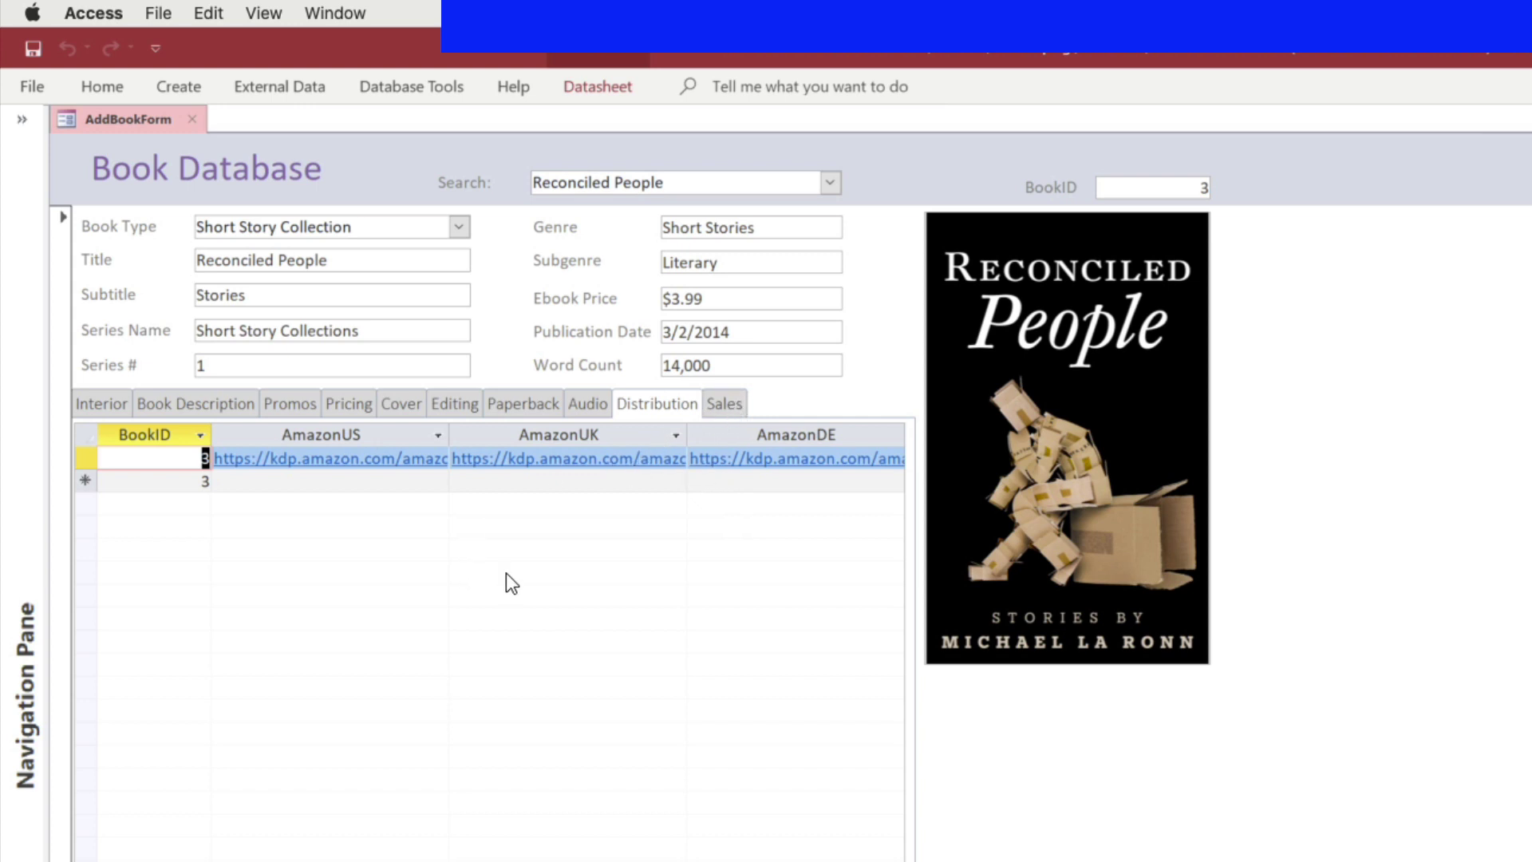
click(729, 405)
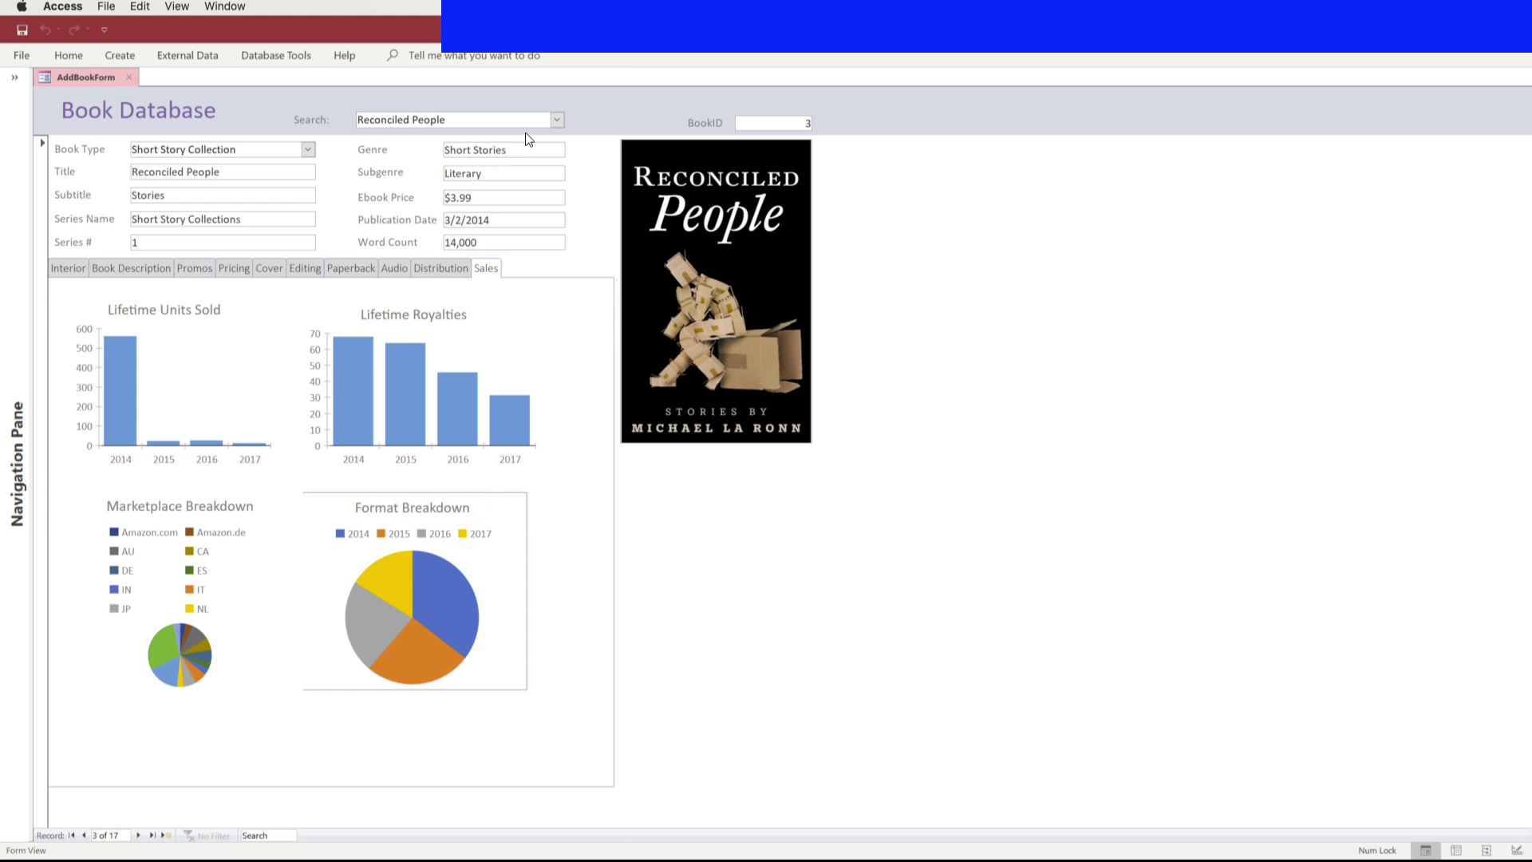
Step: Look up the book "Android Paradox" and display its interior update records
click(557, 120)
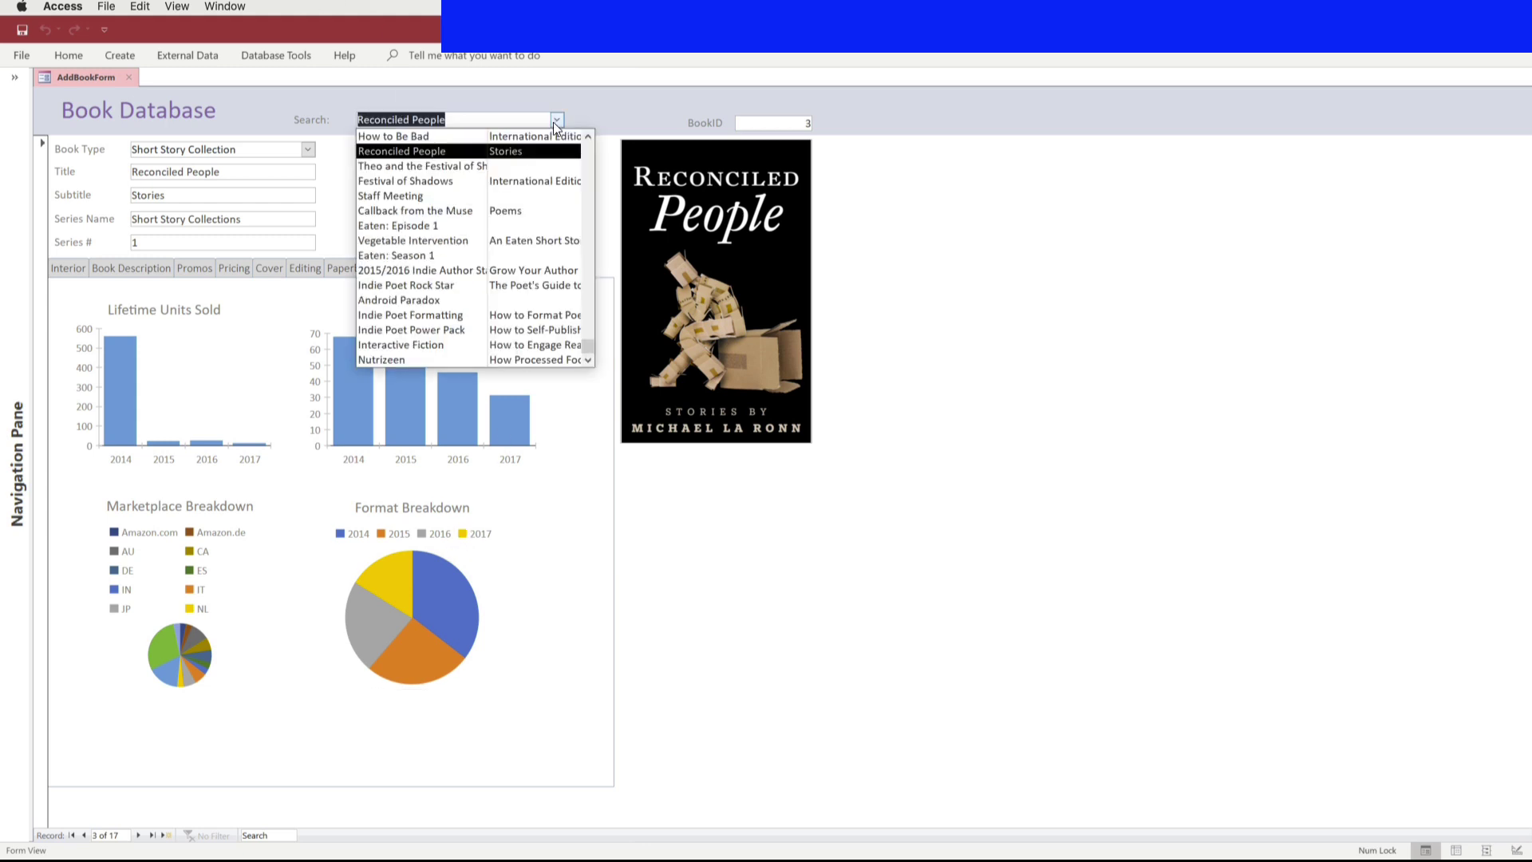
click(429, 301)
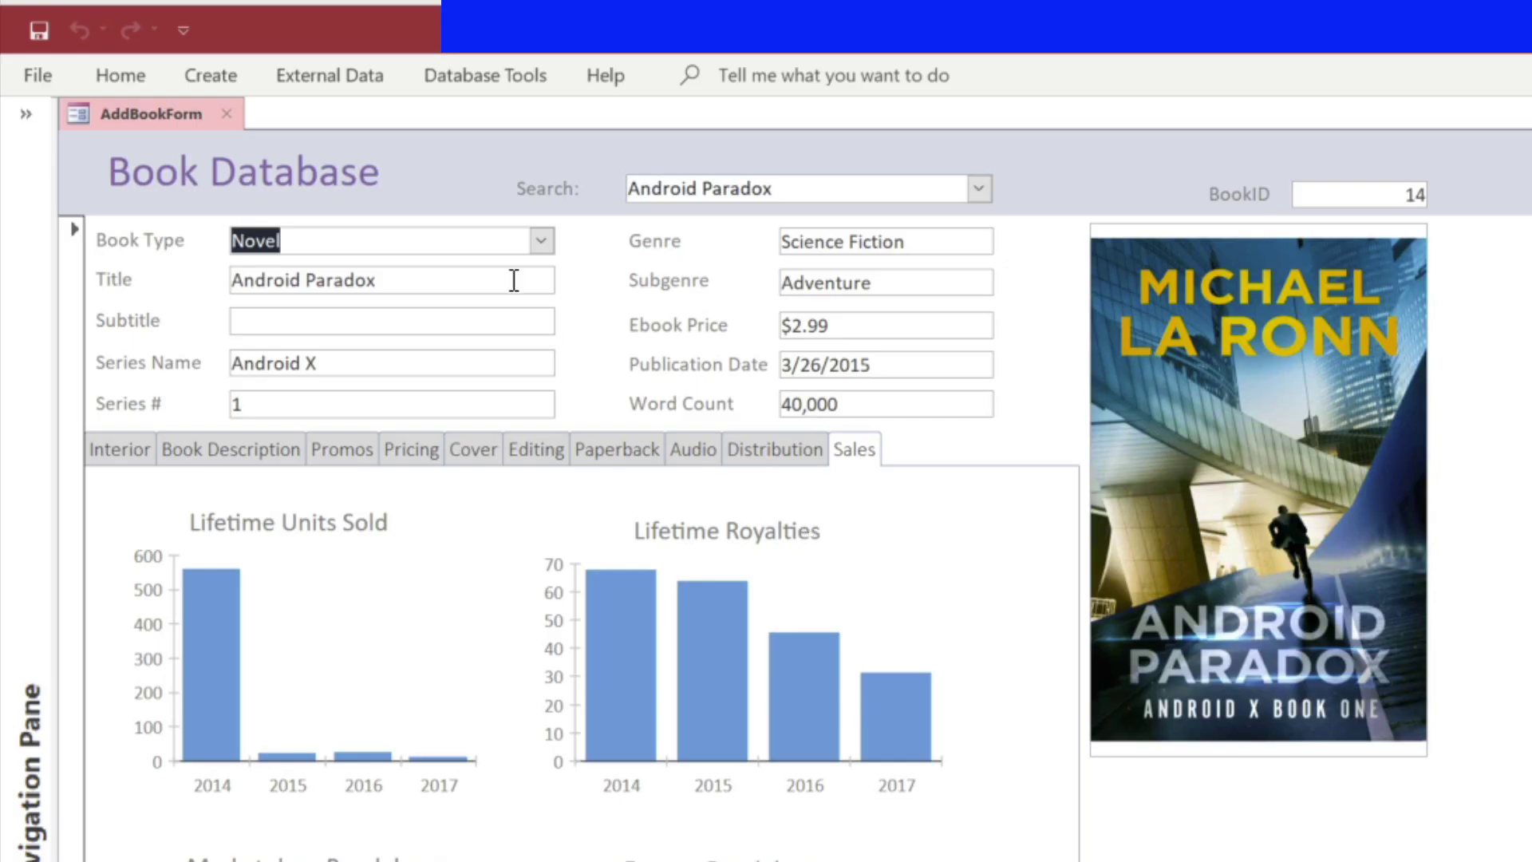
click(124, 451)
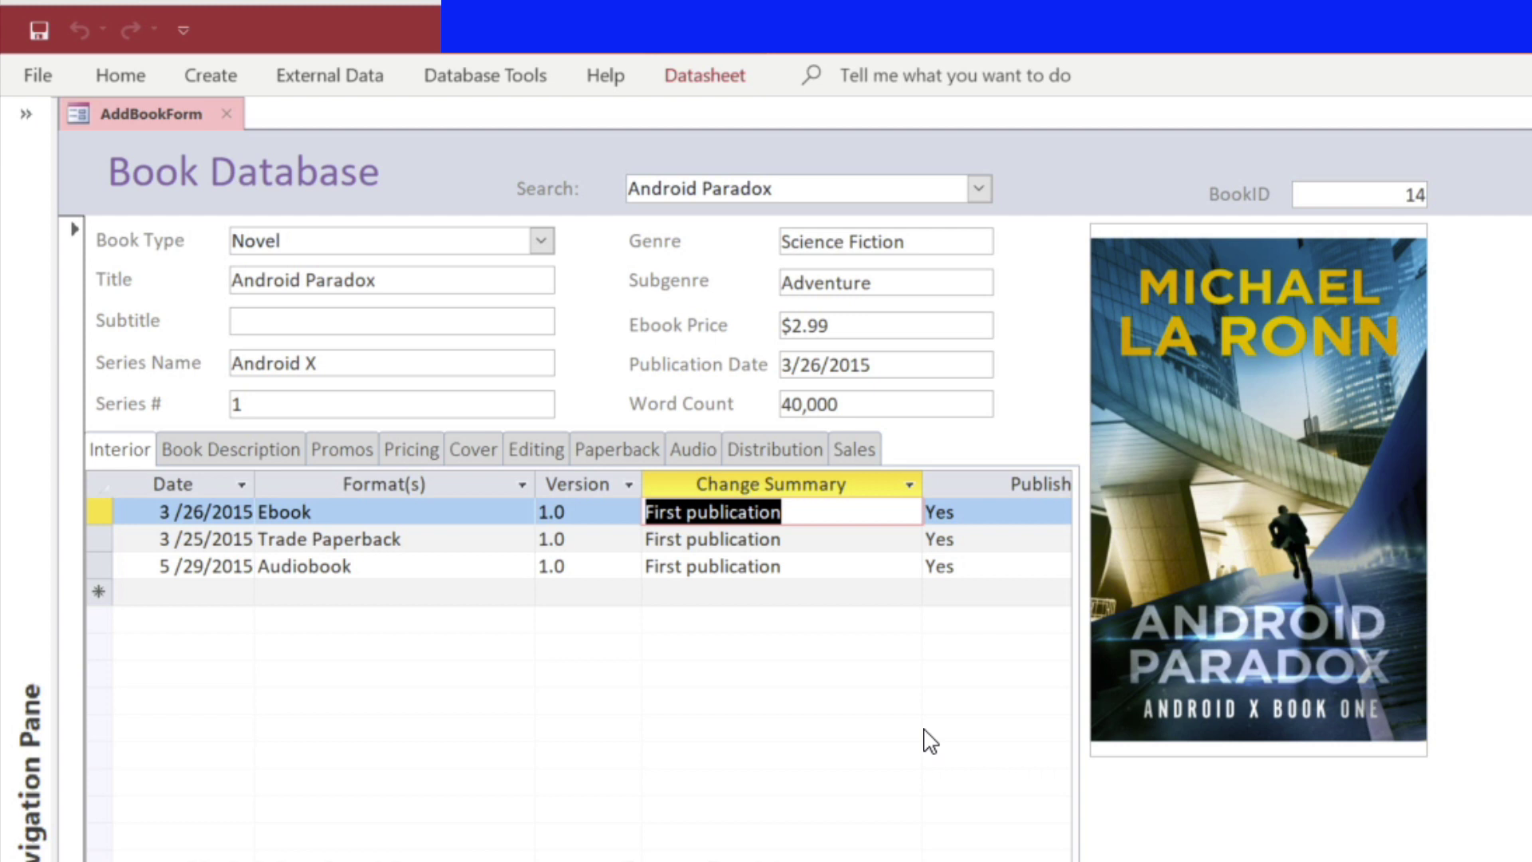
Step: Look up "Indie Poet Rock Star", "Indie Poet Formatting" and "Indie Poet Power Pack" one after another in the book form
click(978, 189)
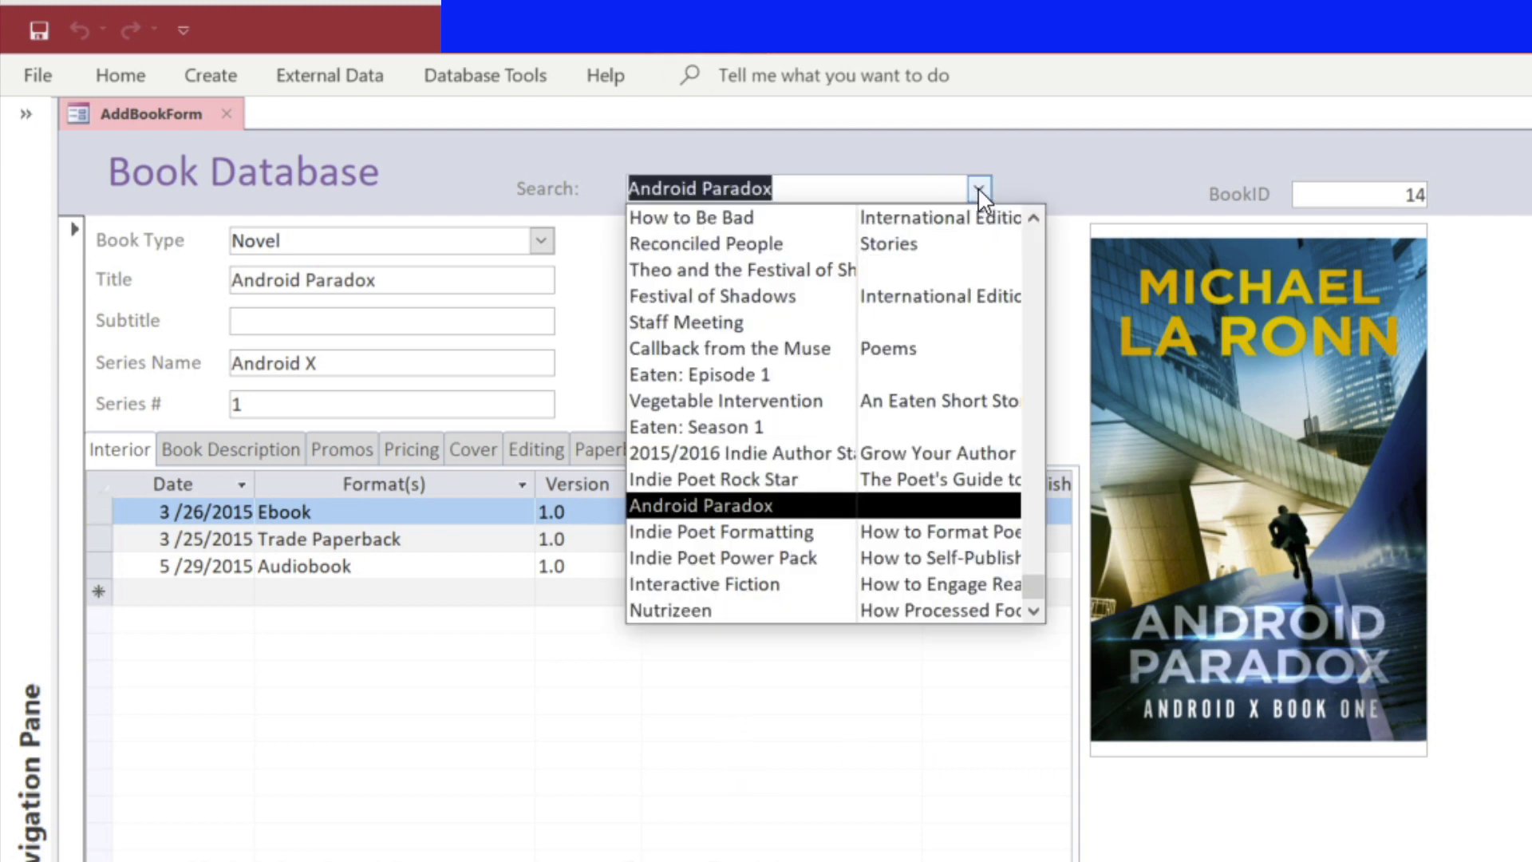
click(800, 480)
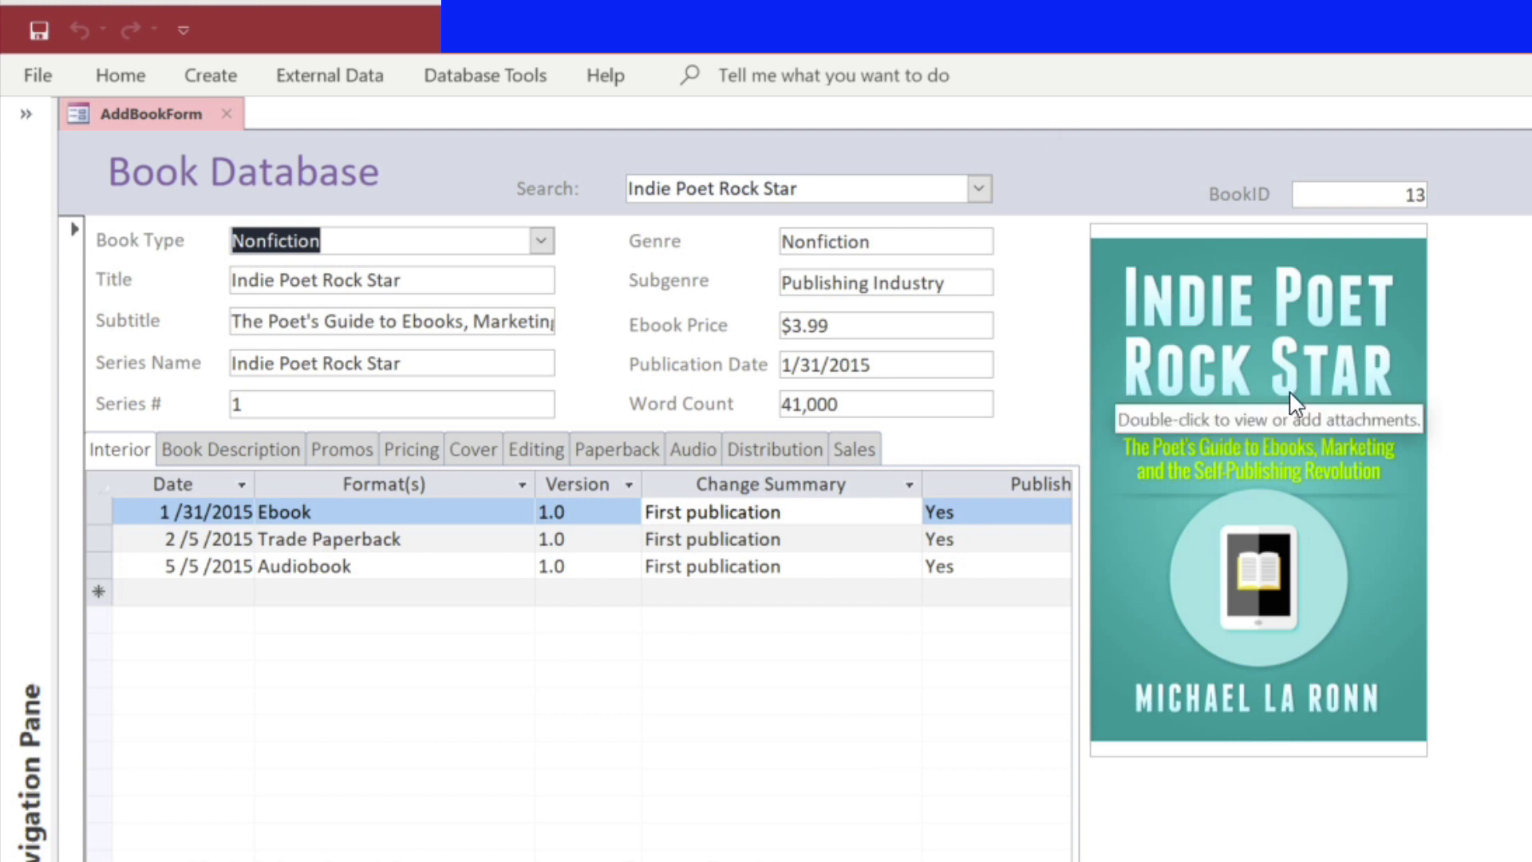
click(981, 197)
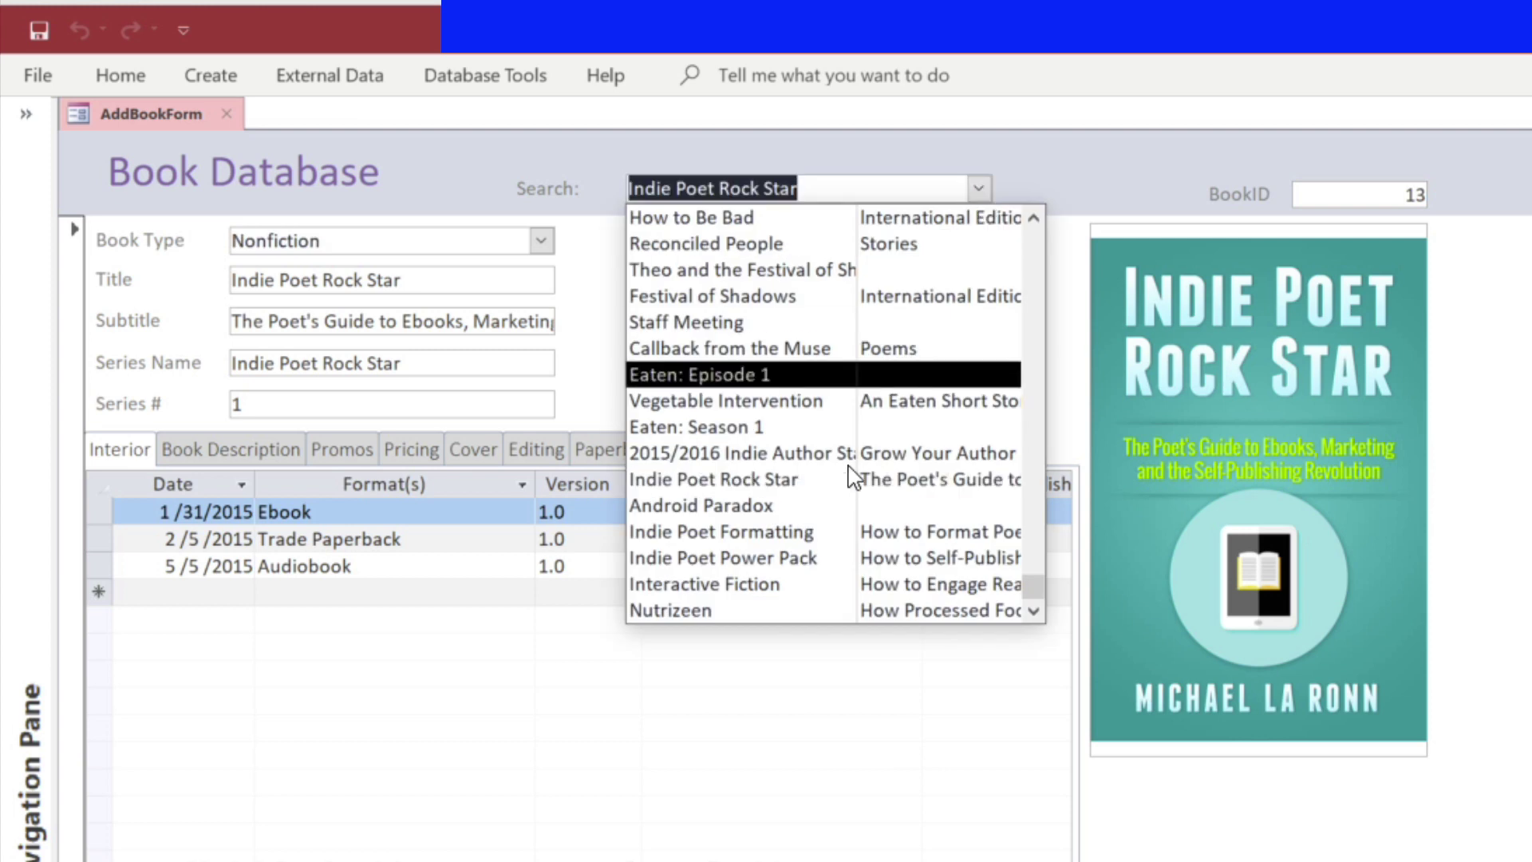
click(702, 530)
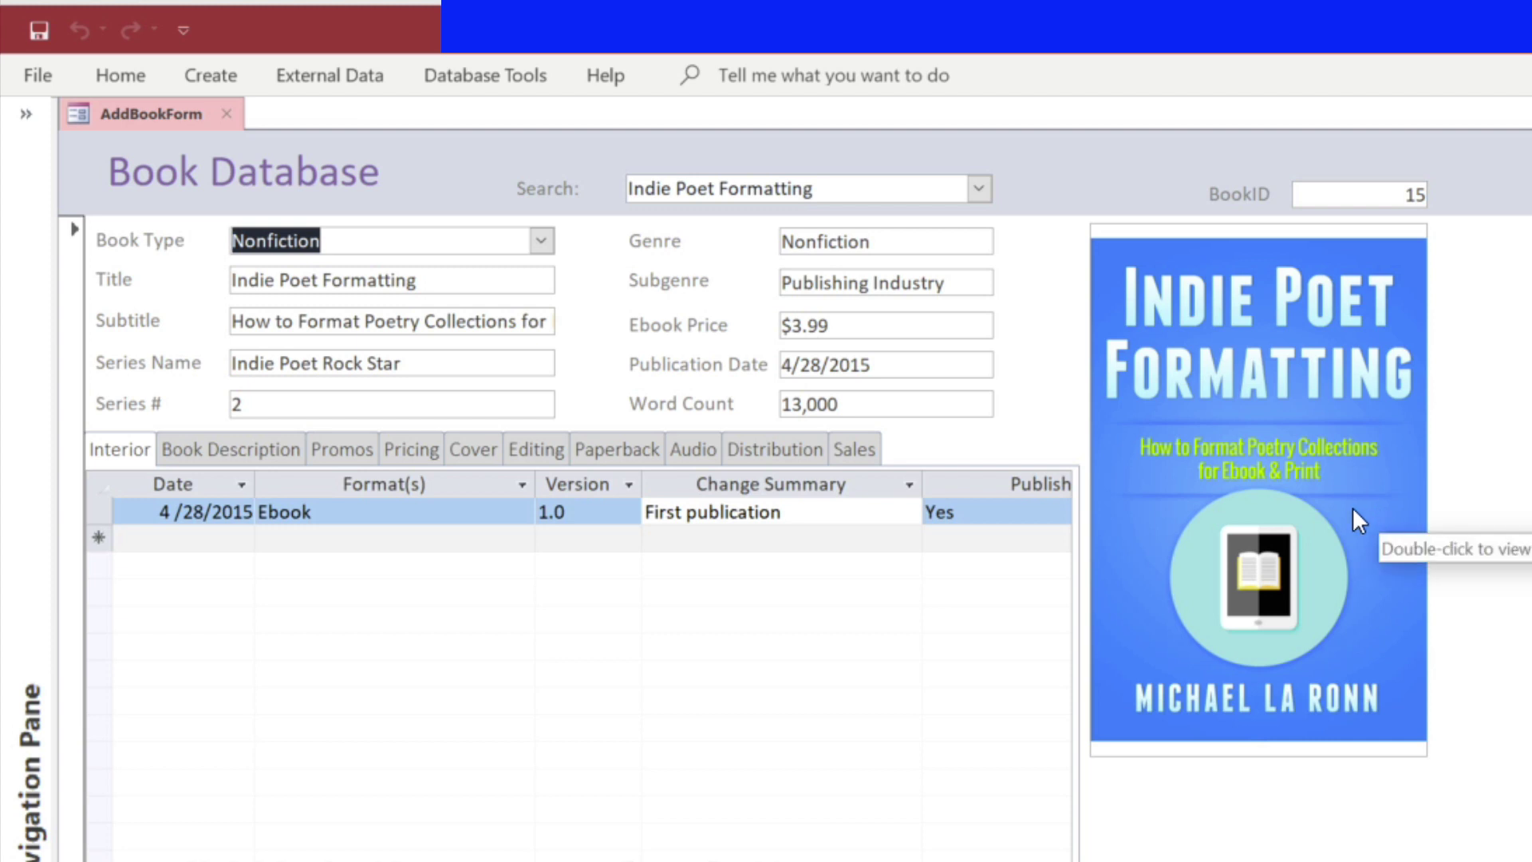
click(980, 189)
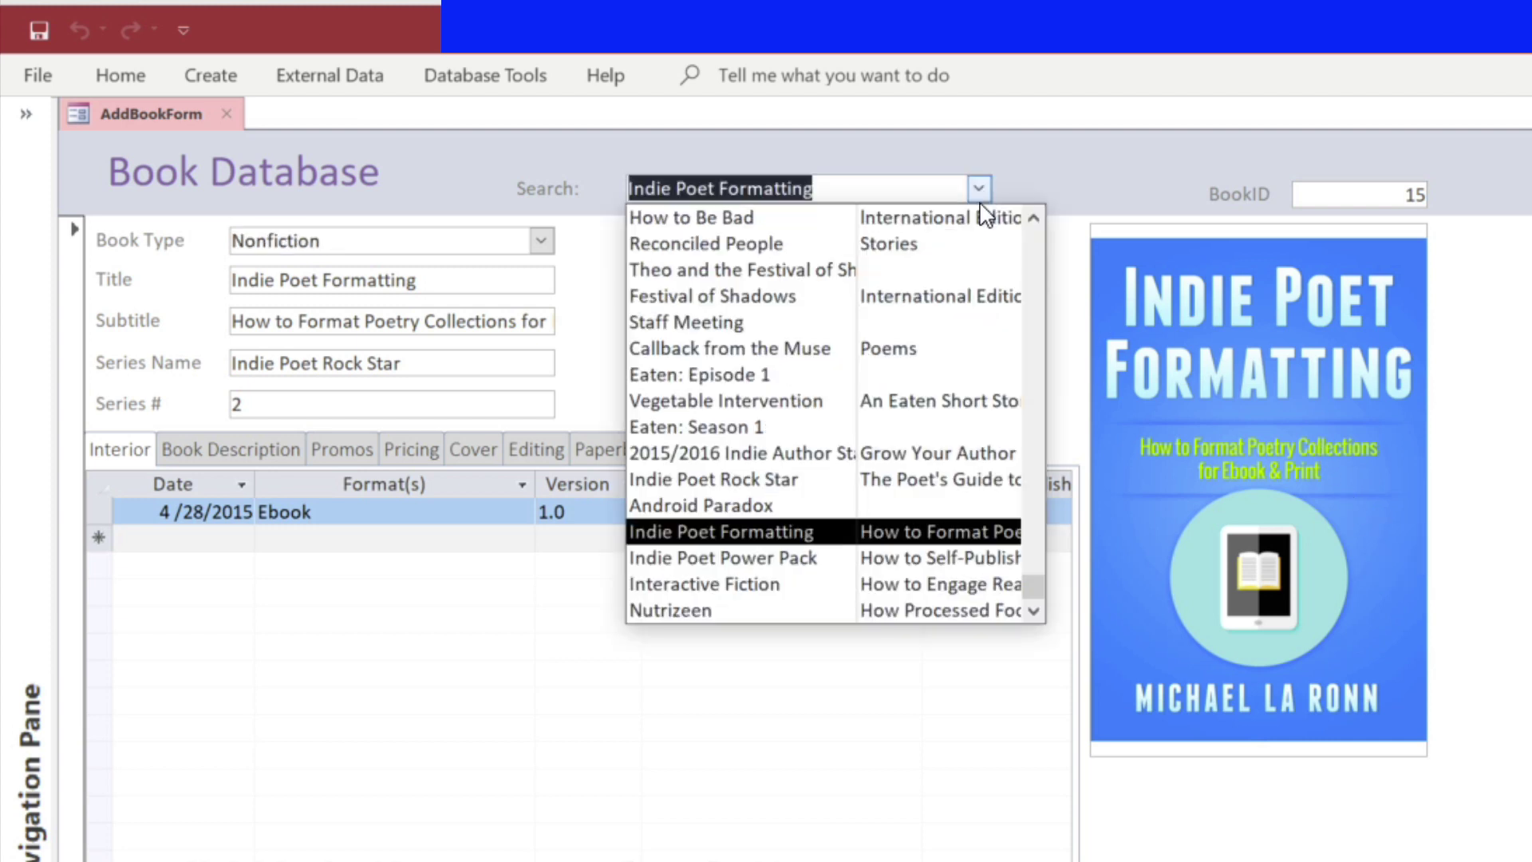
click(783, 558)
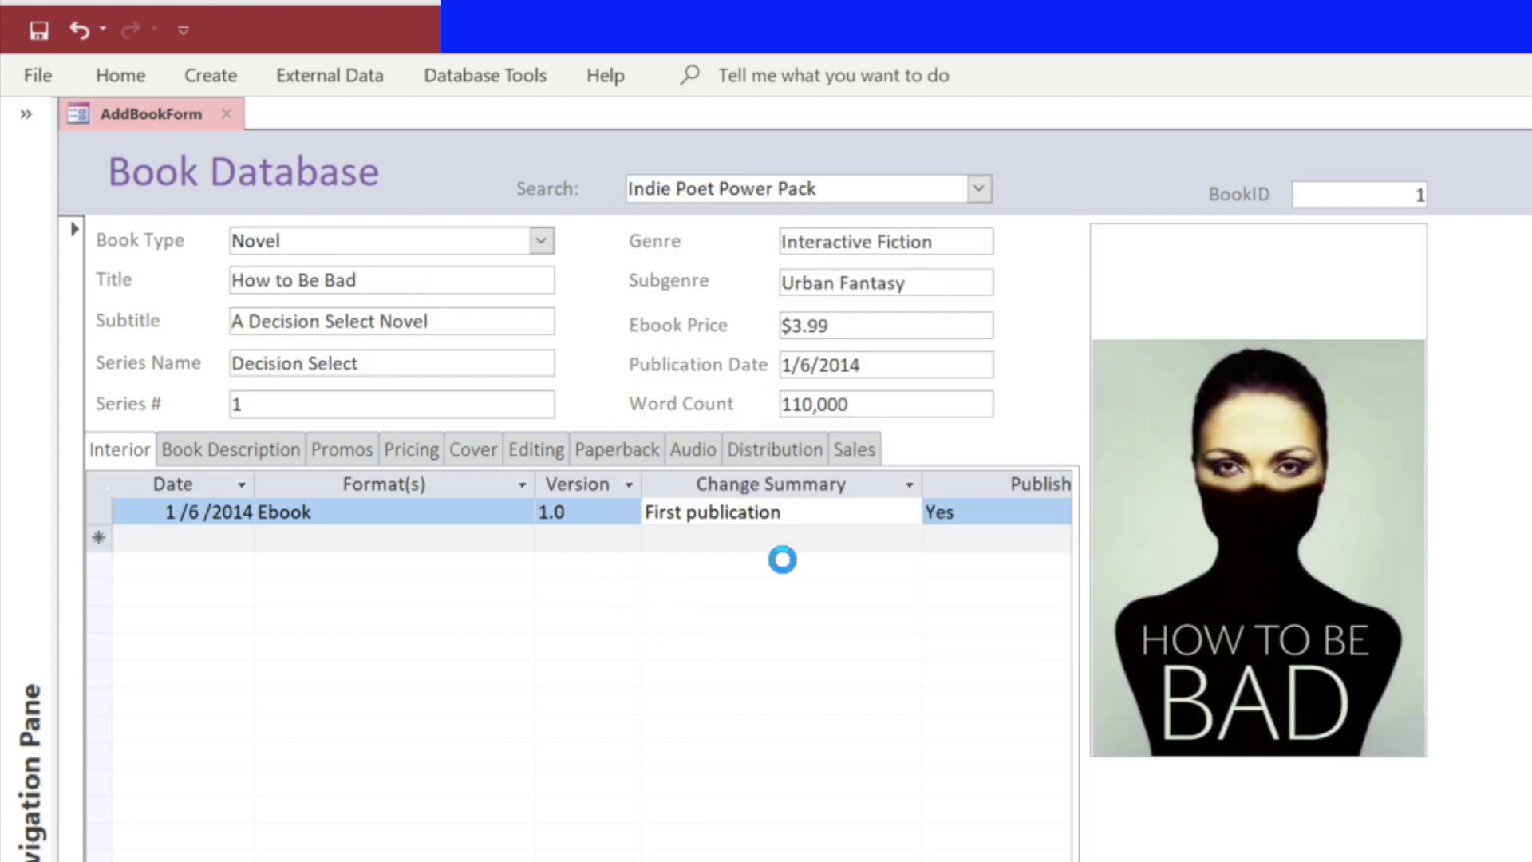